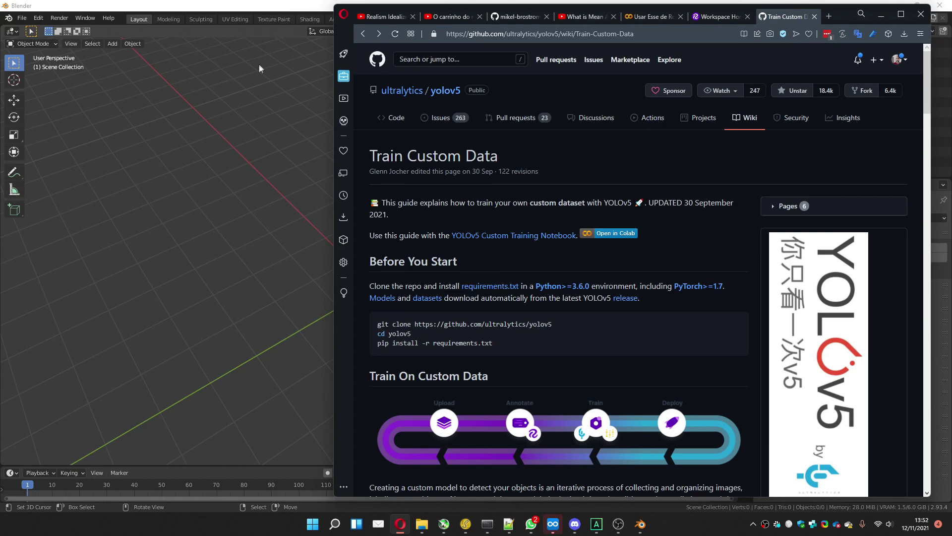
Step: Start a new VFX project file in Blender
click(287, 8)
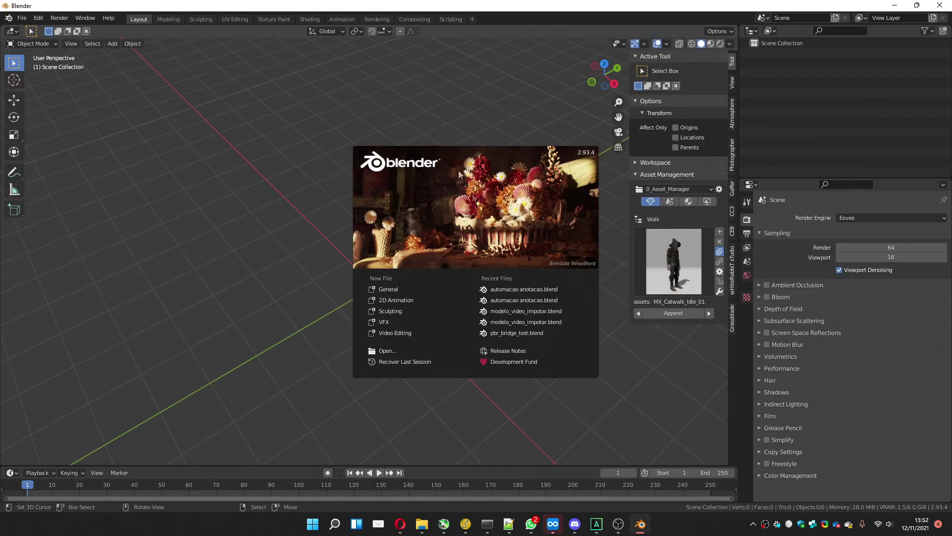
click(384, 323)
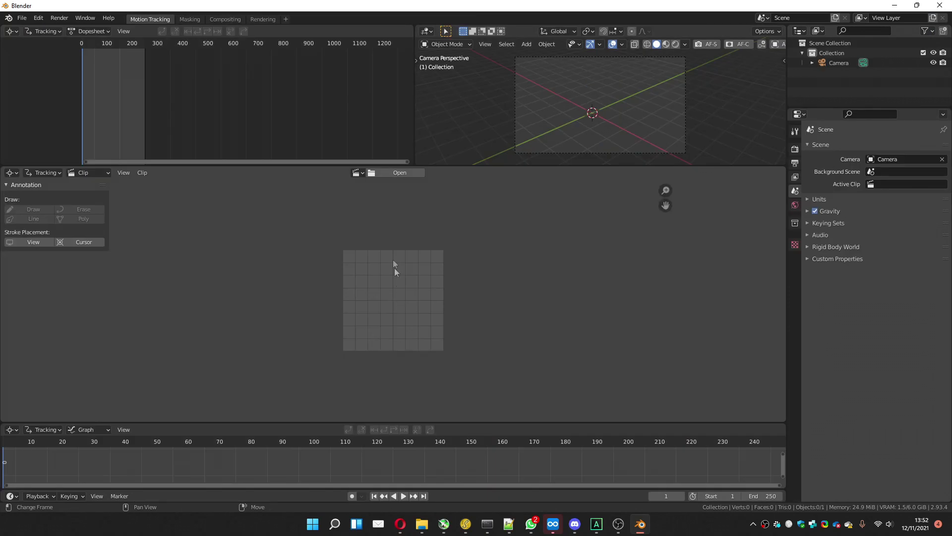
click(38, 18)
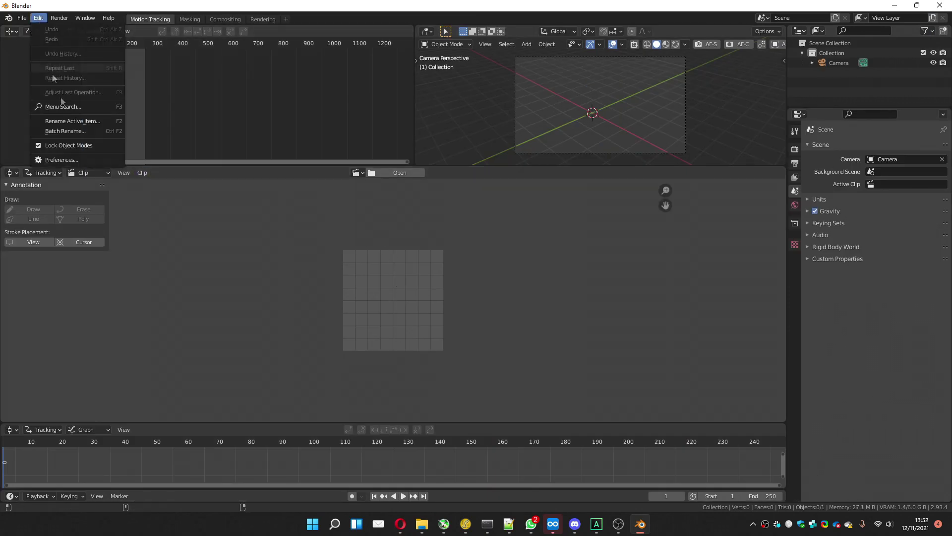
click(66, 161)
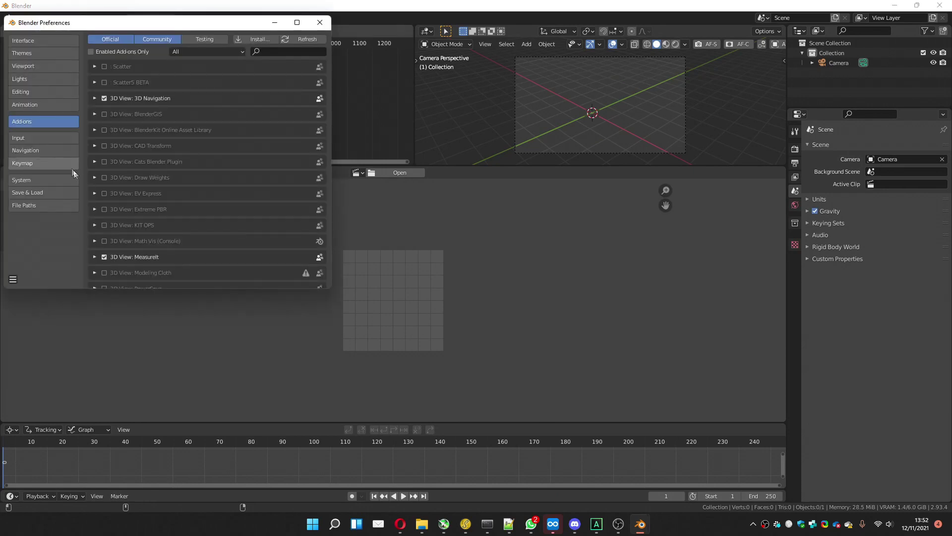
Step: Install the Yolov5_Annotation_Beta zip from the Yolov5_annotation_prj folder and enable it
click(251, 39)
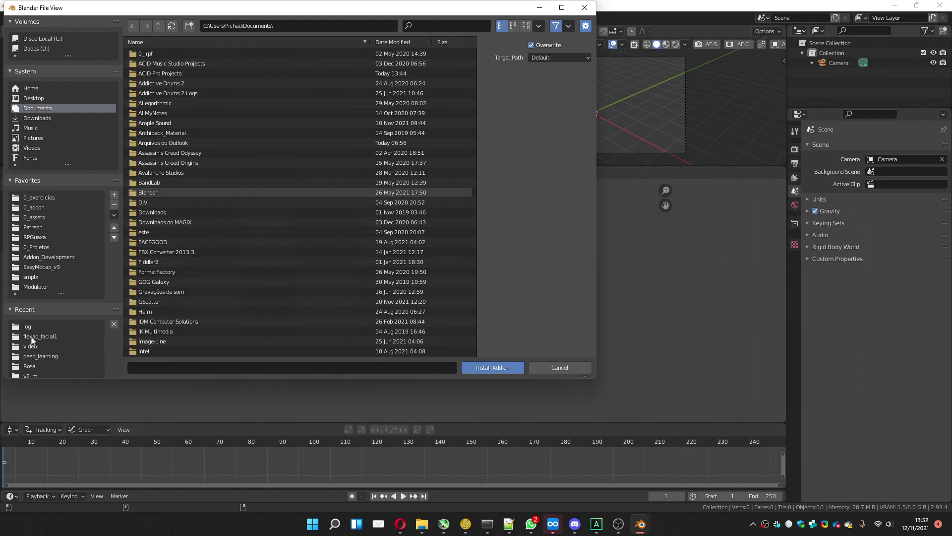
click(36, 246)
double_click(149, 83)
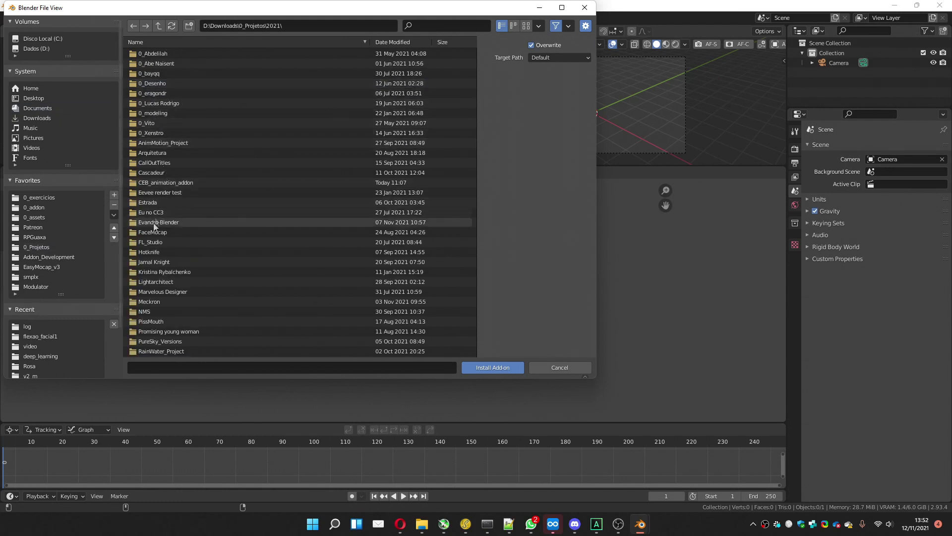
double_click(147, 183)
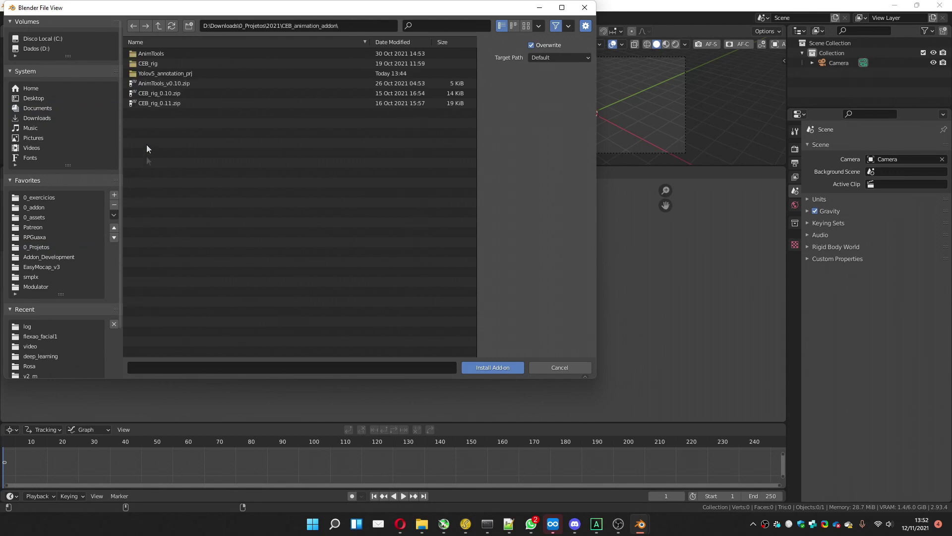
double_click(150, 73)
double_click(153, 64)
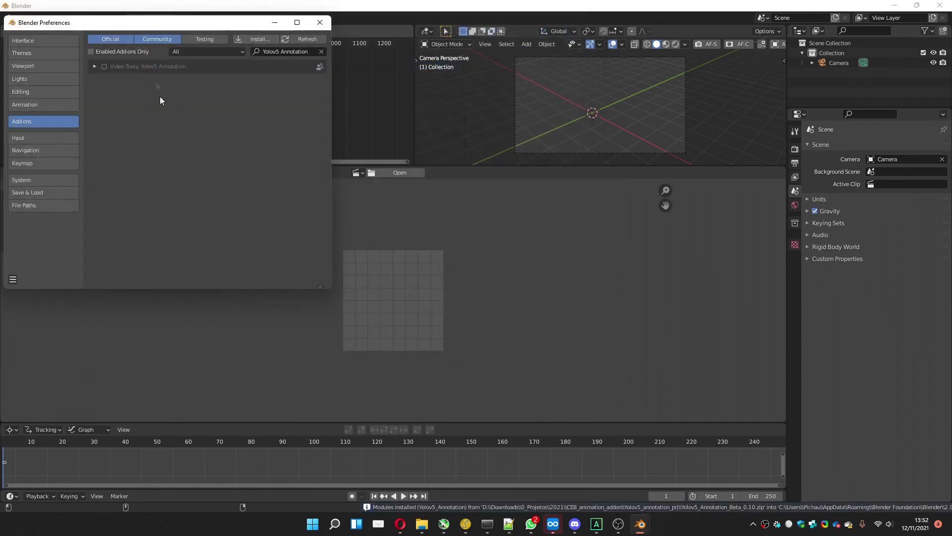
click(104, 66)
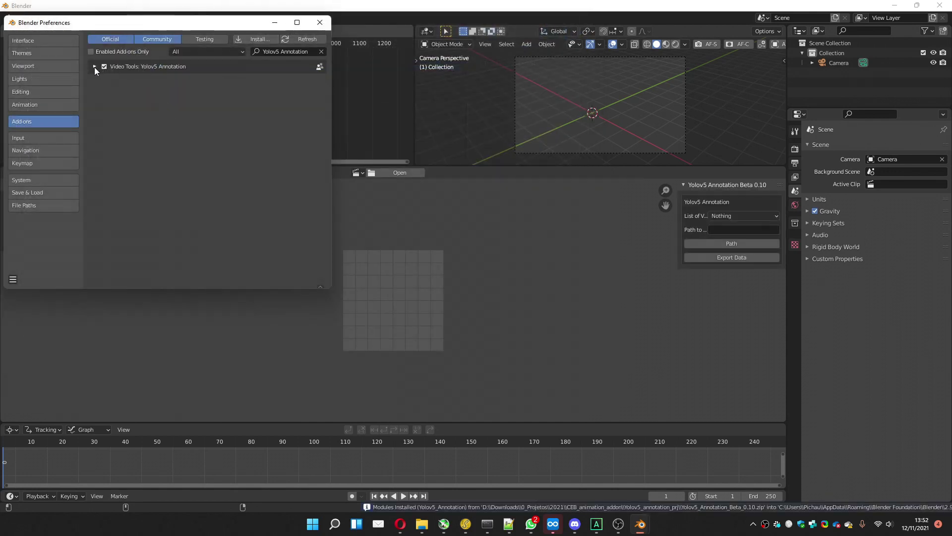
click(320, 22)
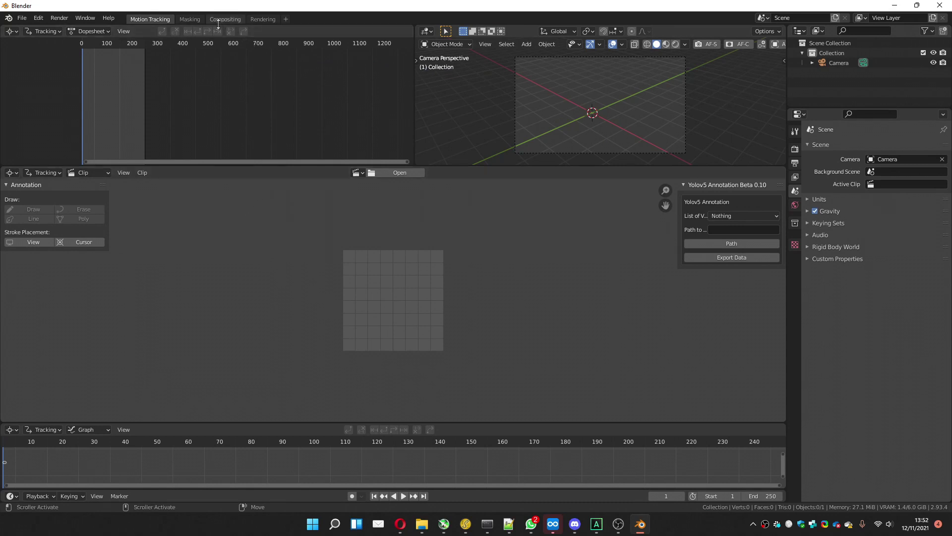
Step: Add a Video Editing workspace
click(286, 19)
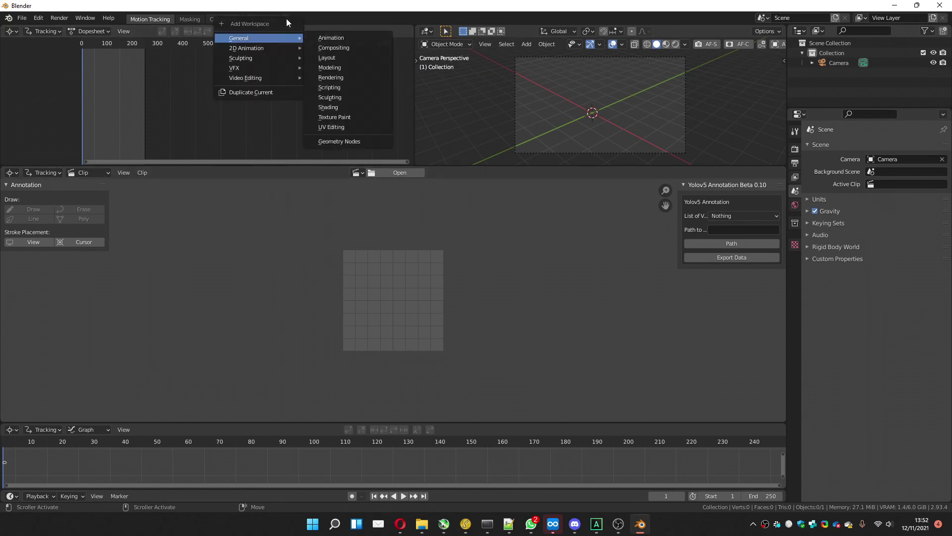
mouse_move(273, 77)
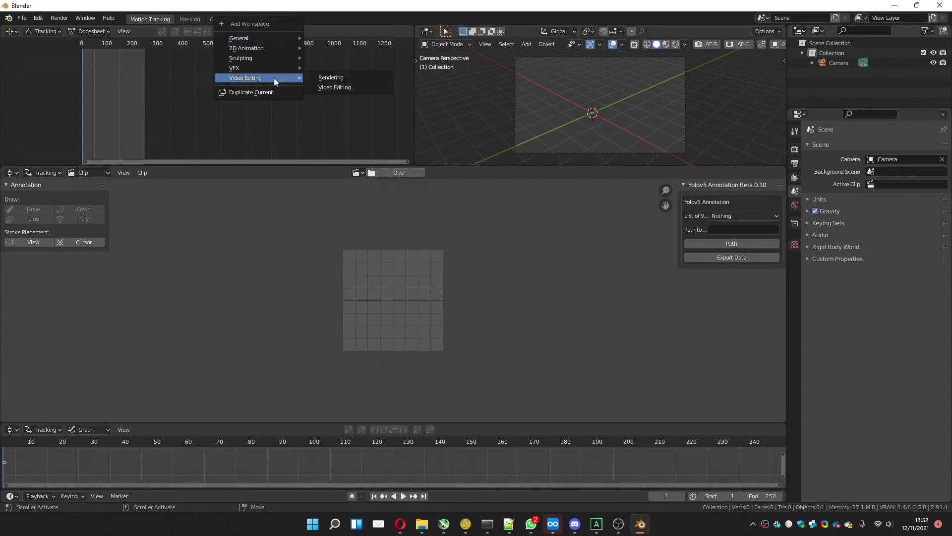
click(323, 87)
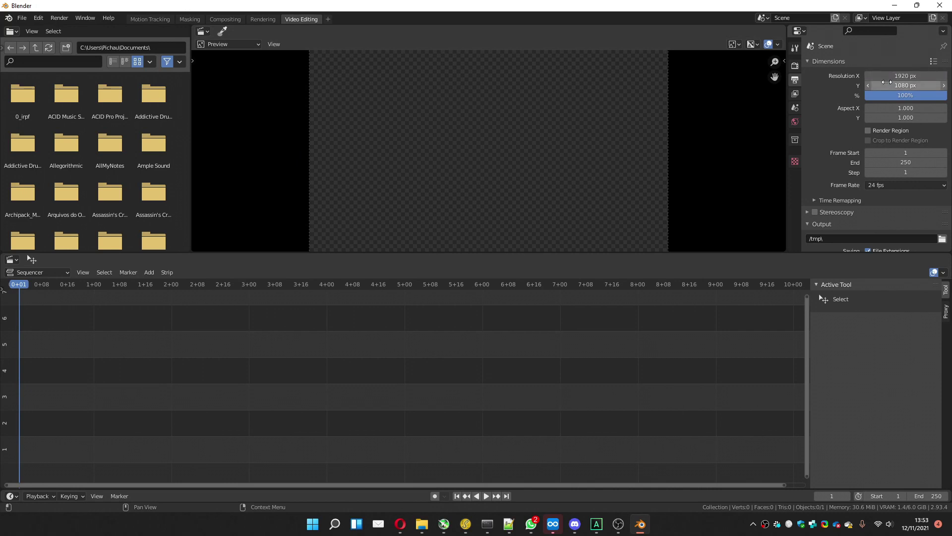
Step: Set the render resolution to 416 × 416 px
click(888, 77)
text(41)
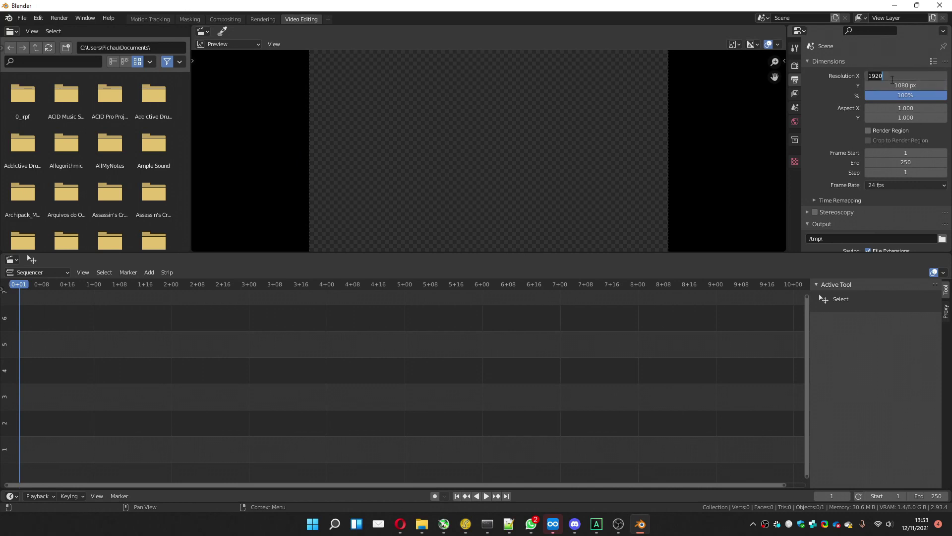
text(6)
key(Return)
click(886, 85)
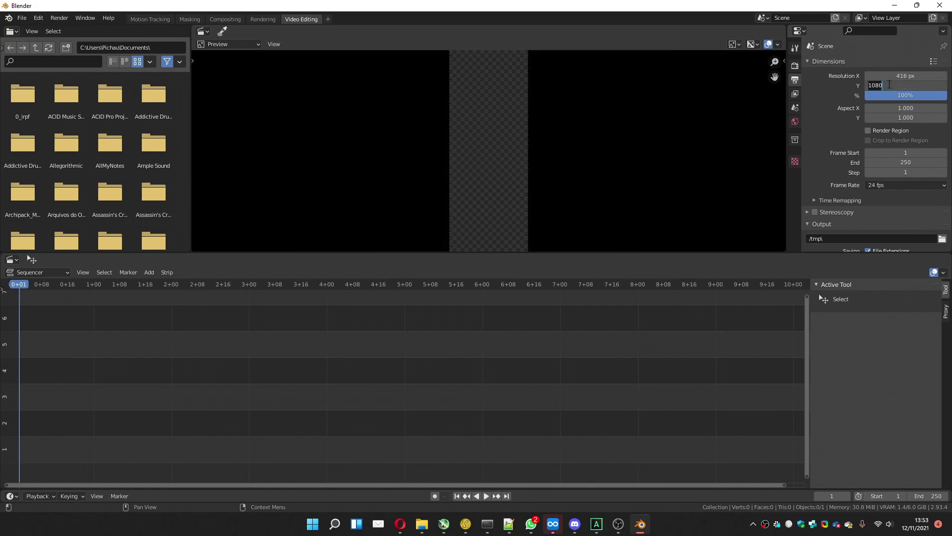
text(416)
key(Return)
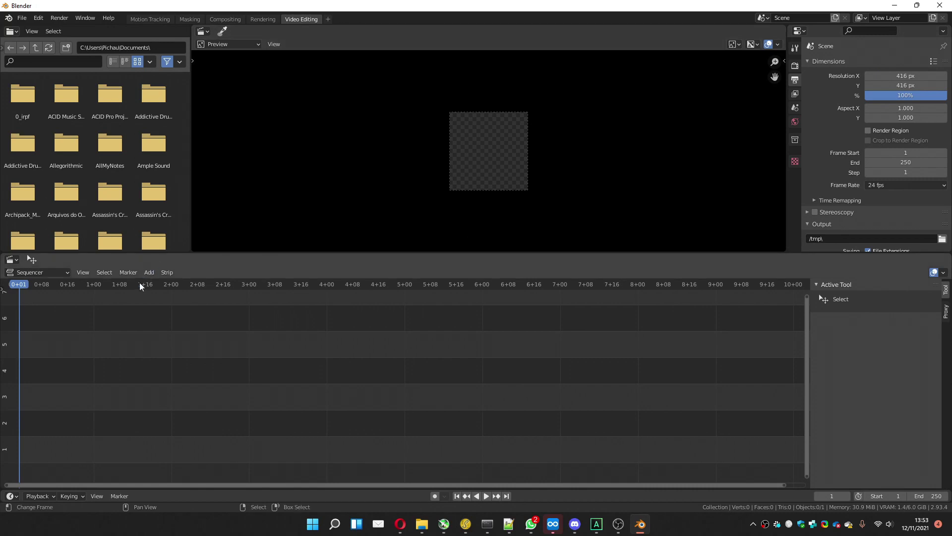
Step: Drop flexao facial com fala1.mp4 from File Explorer into the sequencer
mouse_move(420, 522)
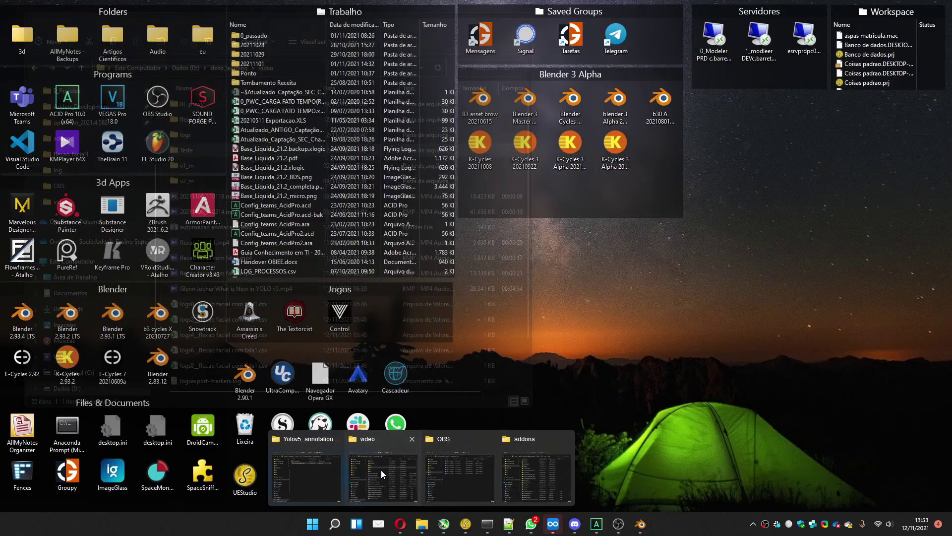
click(381, 469)
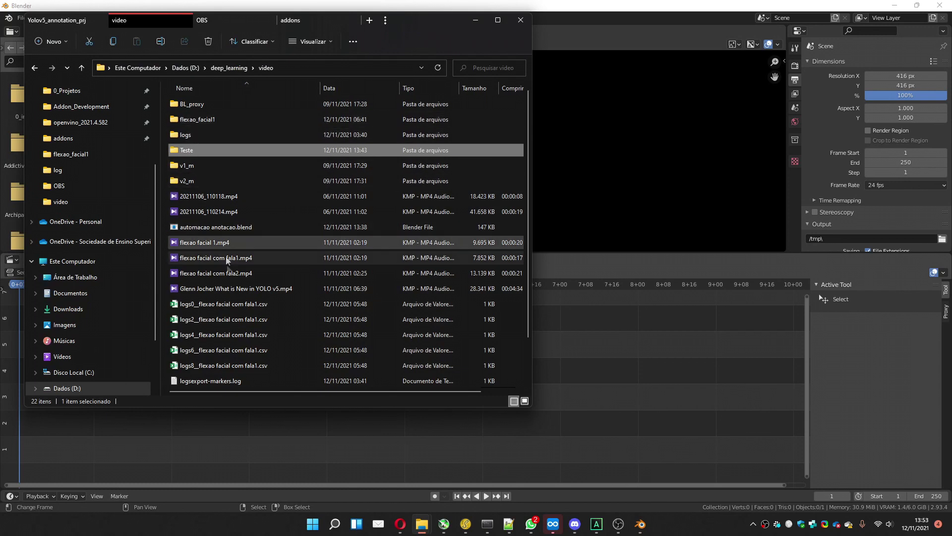
drag(208, 261, 32, 450)
click(573, 11)
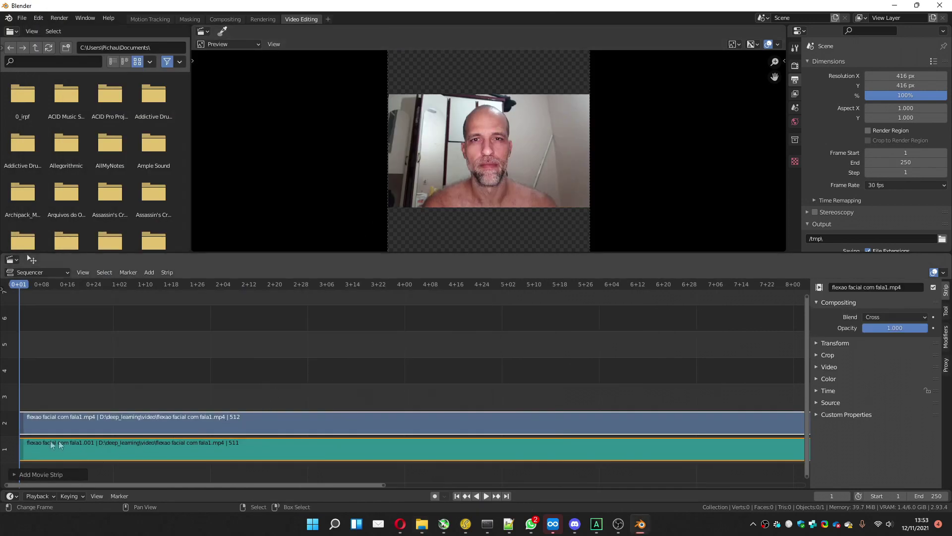
Step: Scrub through the clip to preview its frames
drag(18, 286, 558, 394)
ctrl+middle_drag(559, 393, 475, 332)
drag(461, 320, 492, 320)
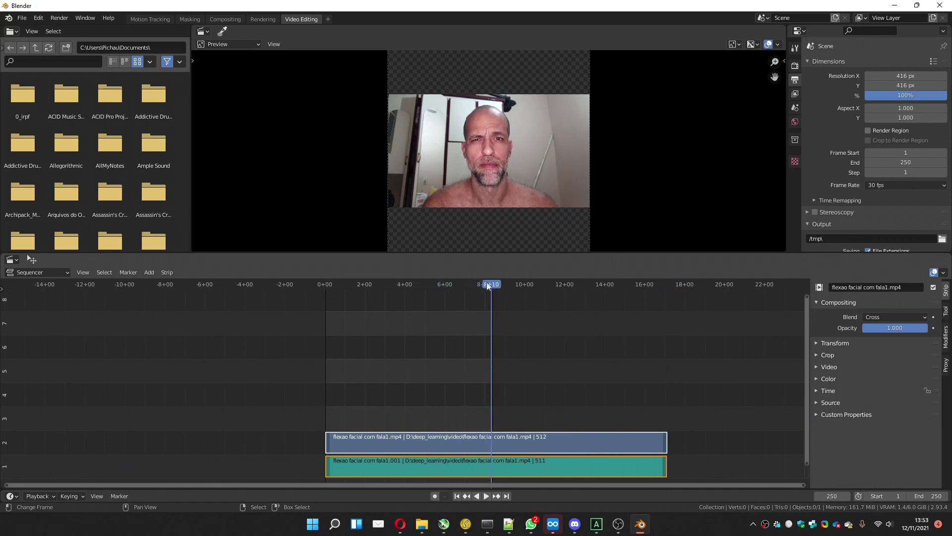
drag(487, 282, 418, 293)
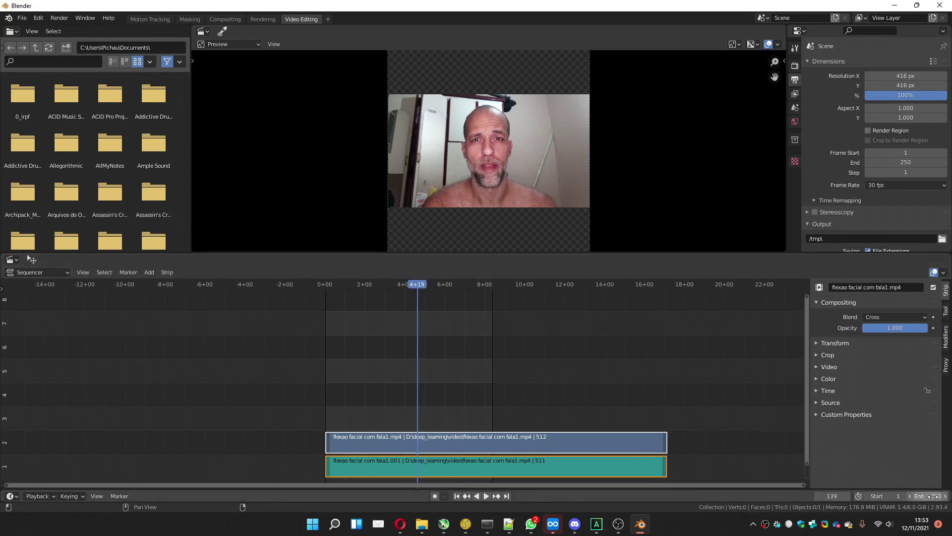
Step: Set the scene end frame to 100
click(932, 496)
text(100)
key(Return)
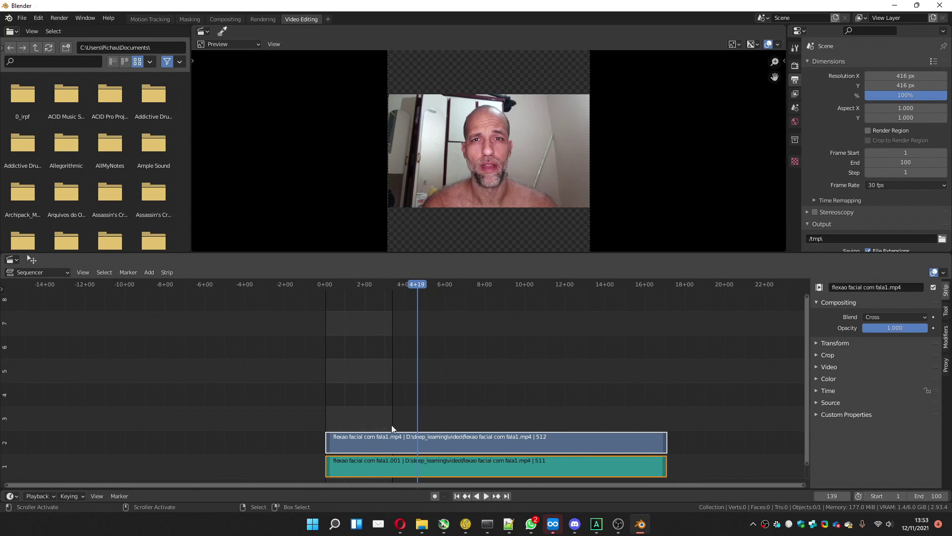
drag(418, 285, 379, 284)
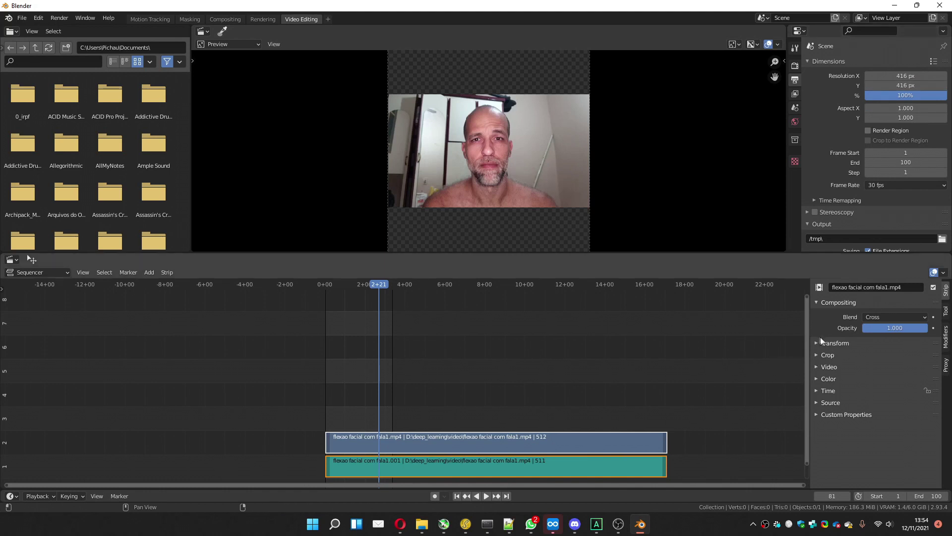
Step: Scale the upper video strip to fill the square 416 × 416 frame
click(479, 440)
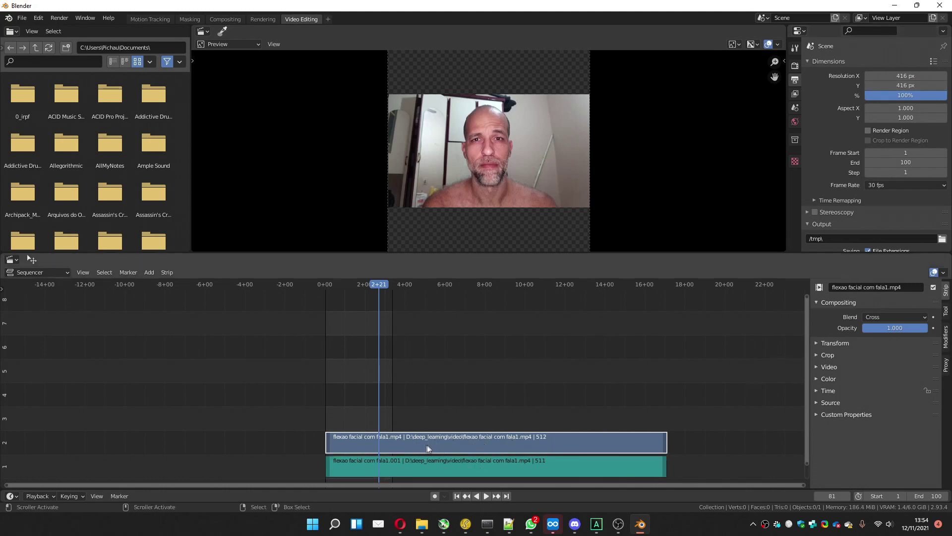
click(817, 343)
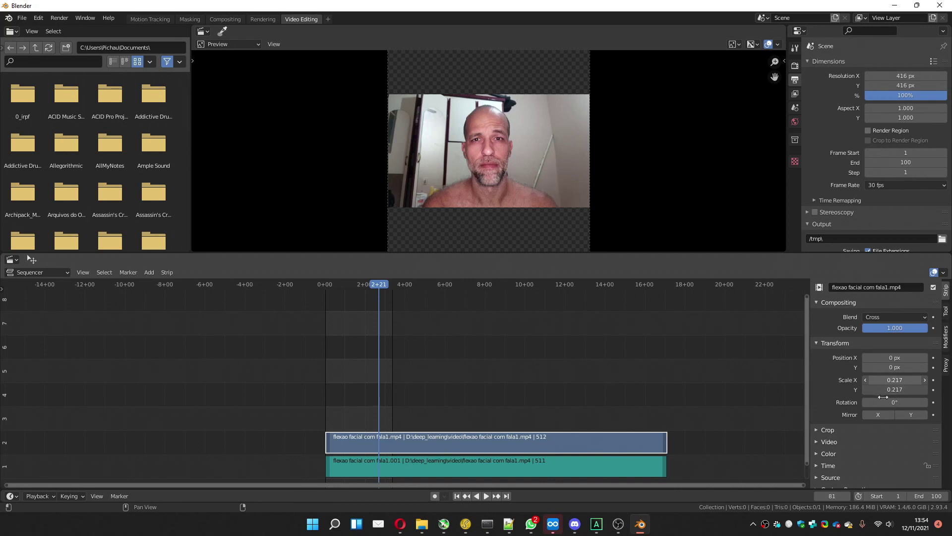
drag(883, 397, 891, 398)
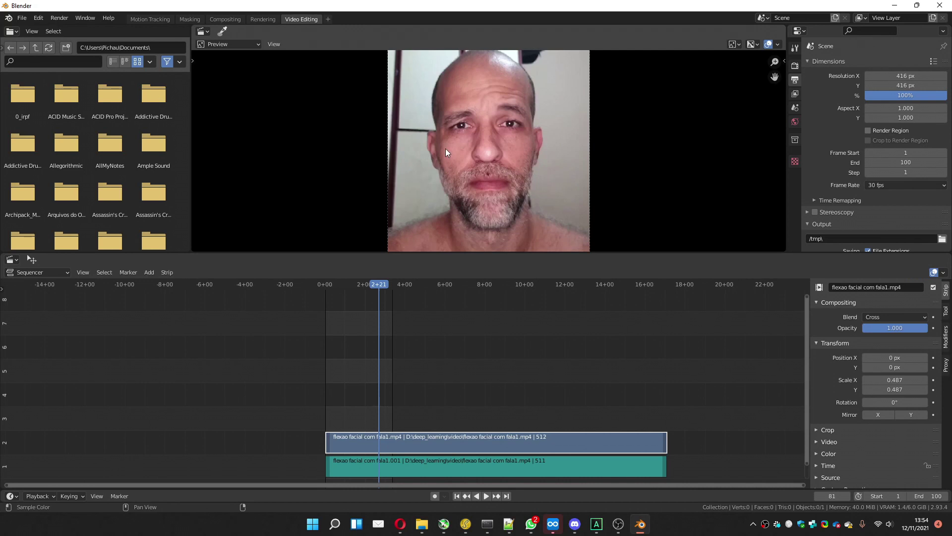
Step: Play and scrub the clip's start, stopping at frame 79
click(367, 285)
key(space)
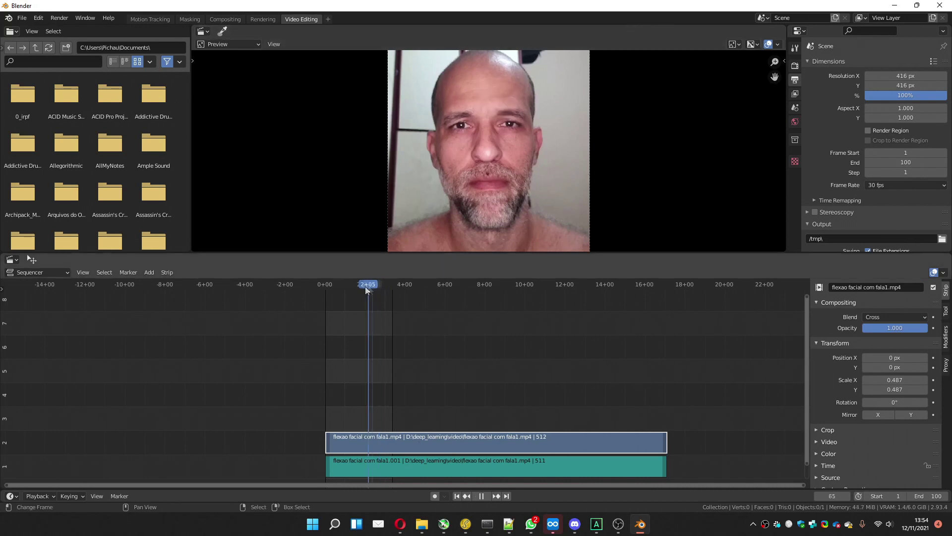
drag(366, 286, 385, 300)
key(space)
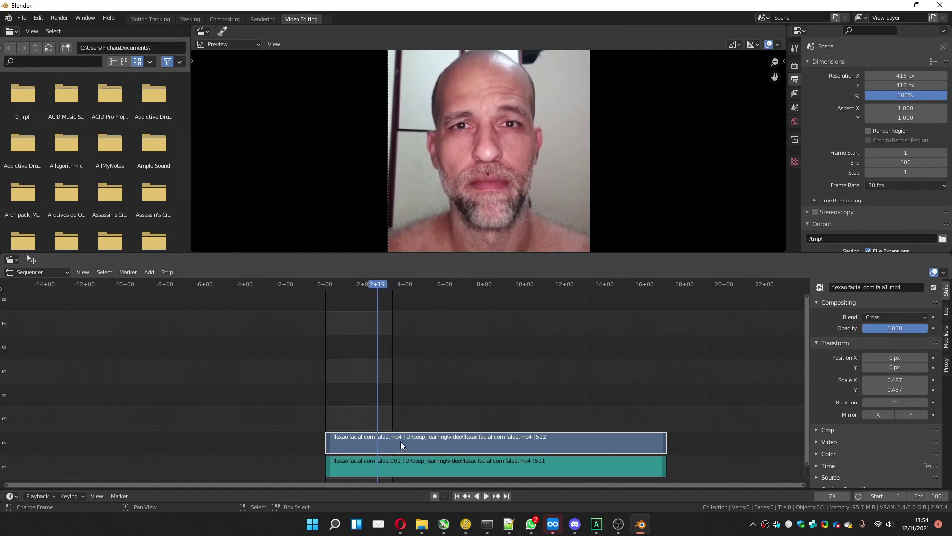
Step: Slide the upper video strip 56 frames earlier and play back to check alignment
key(g)
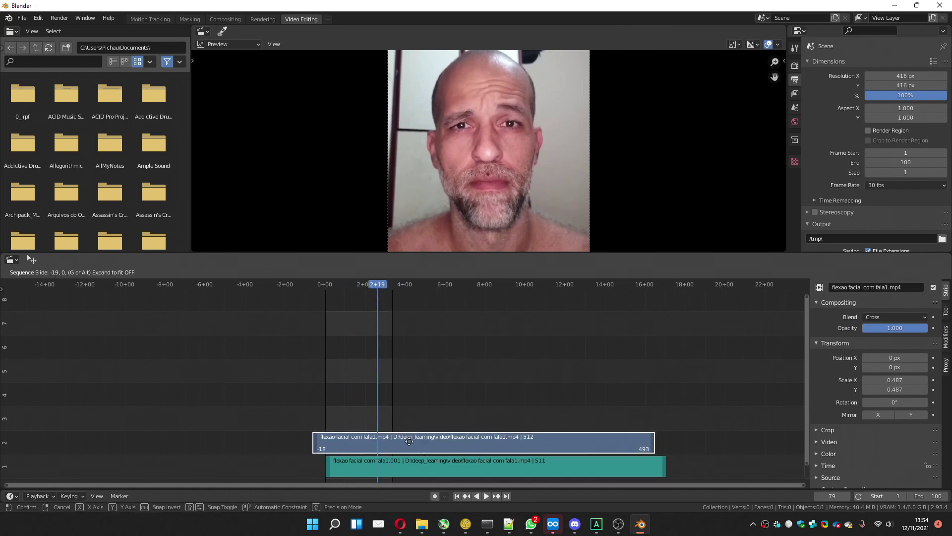
click(386, 444)
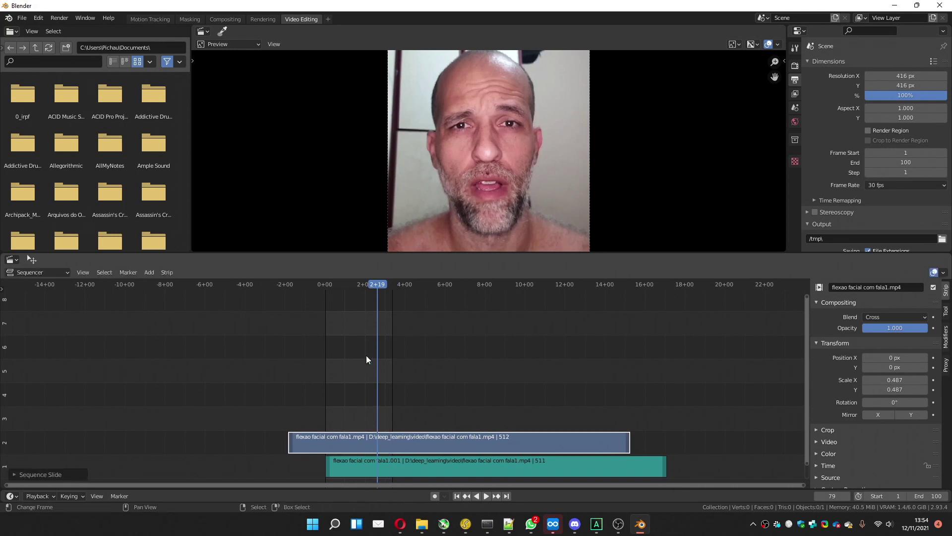
drag(376, 285, 338, 296)
key(space)
key(space)
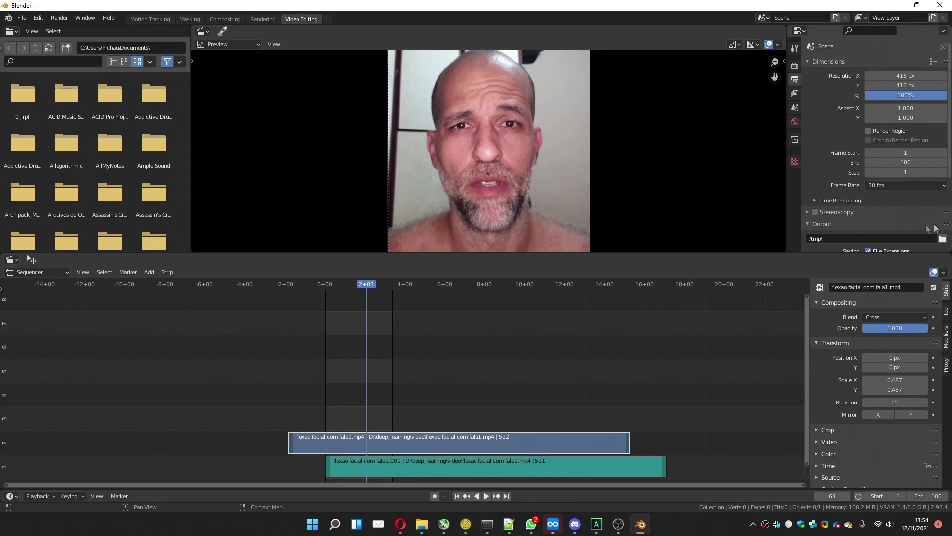
Step: Set the render output path to a new Facial_Test folder inside the video folder
scroll(883, 216, down, 5)
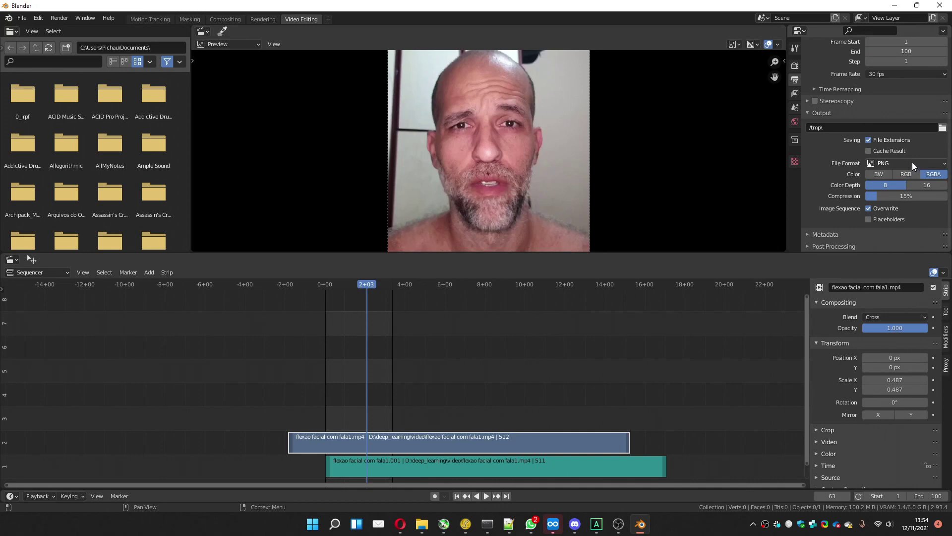
click(942, 128)
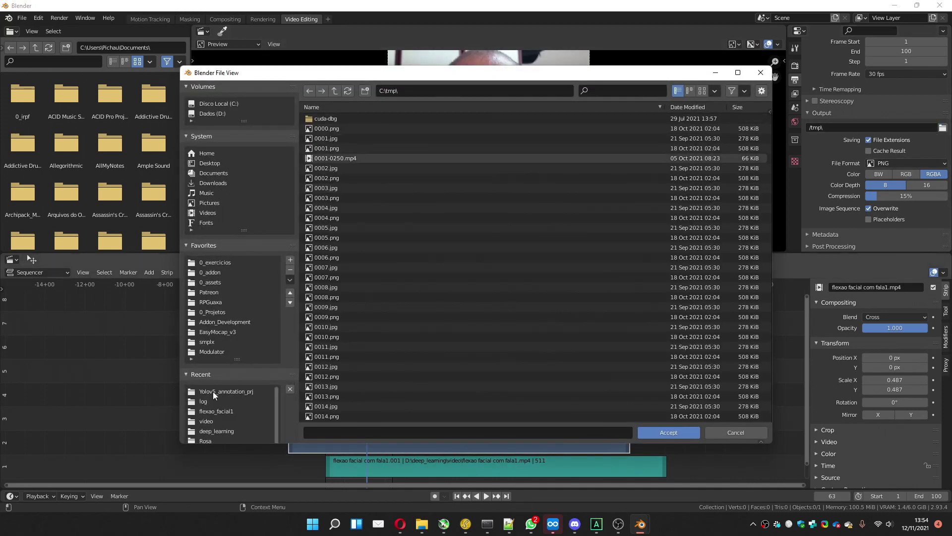
click(213, 411)
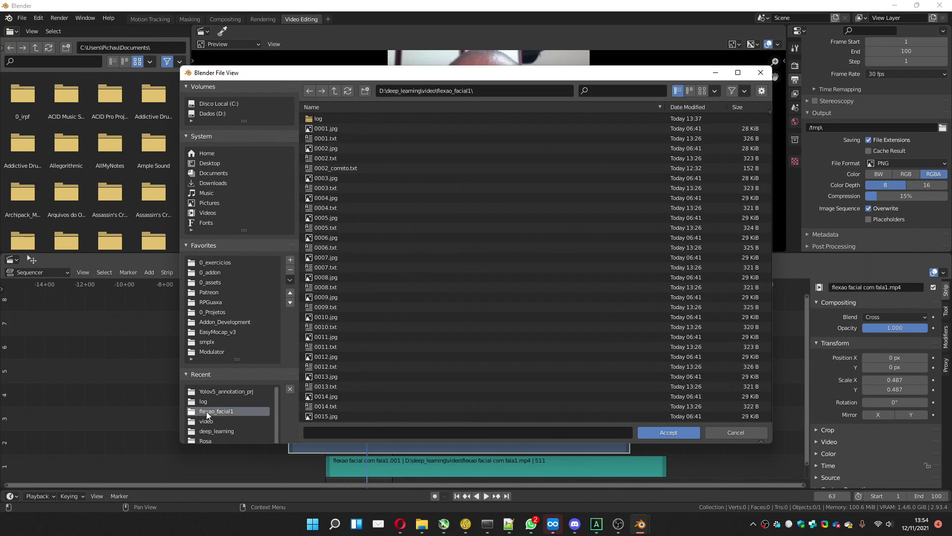
click(334, 91)
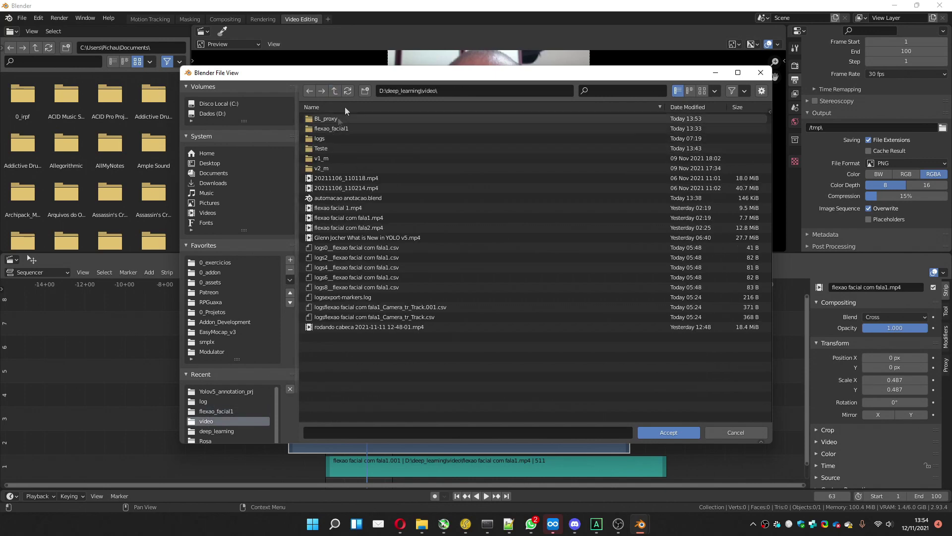
click(365, 91)
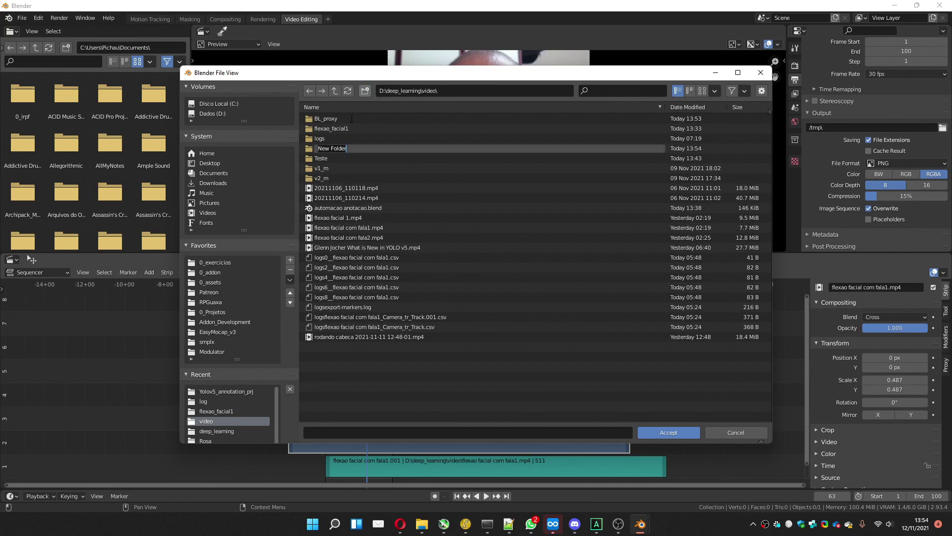
text(Facial)
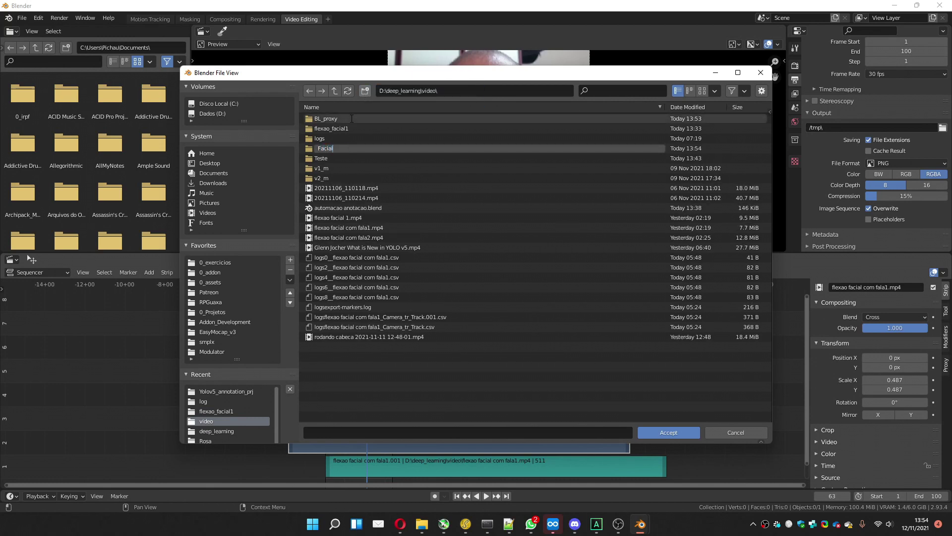
text(_Test)
key(Return)
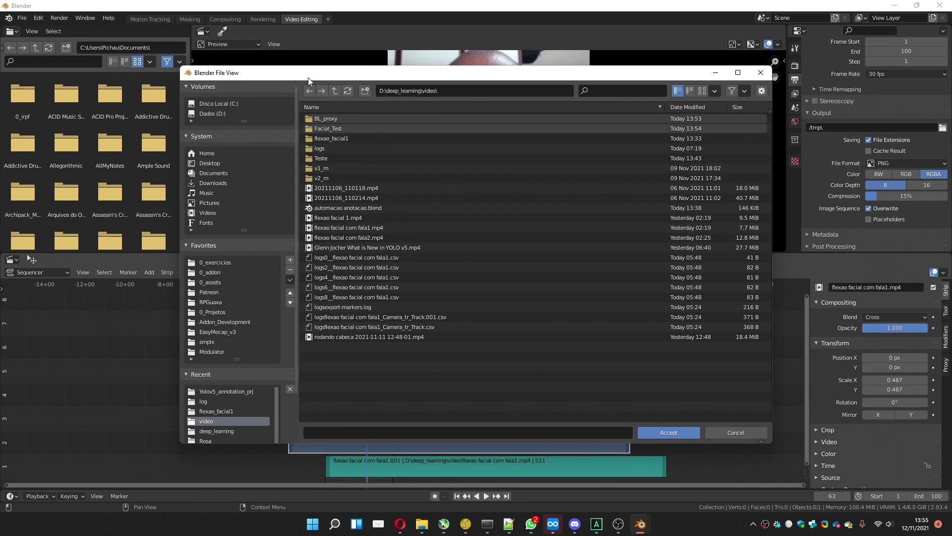
double_click(326, 129)
click(662, 432)
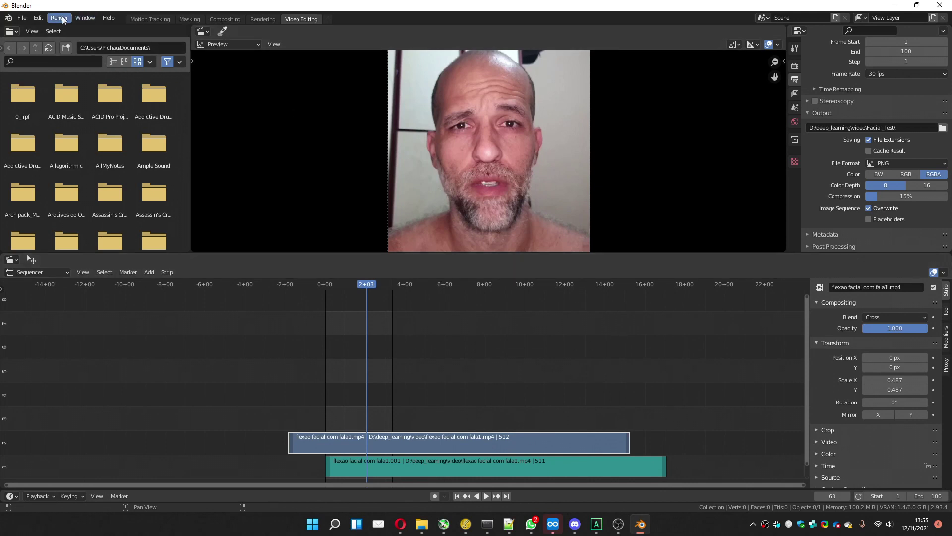
Step: Render the animation as PNG frames
click(60, 18)
click(79, 39)
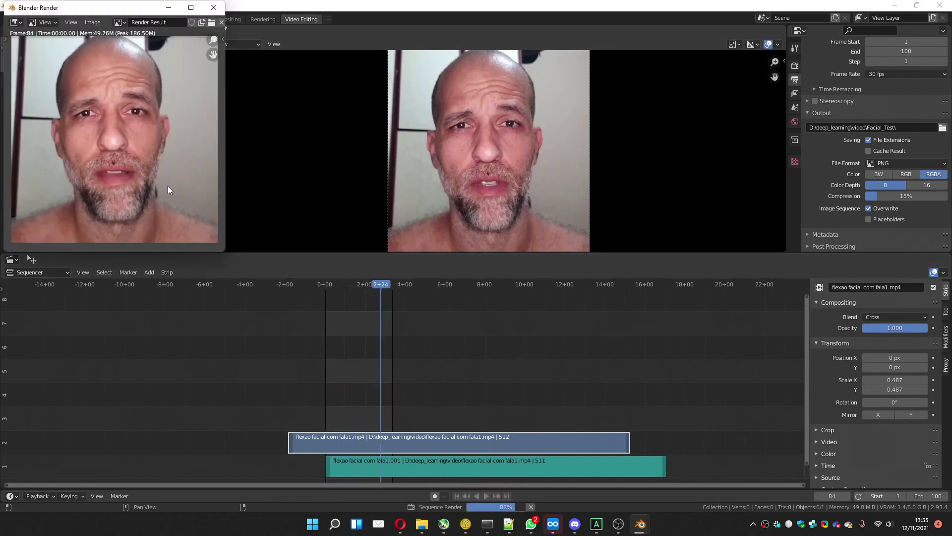
mouse_move(420, 526)
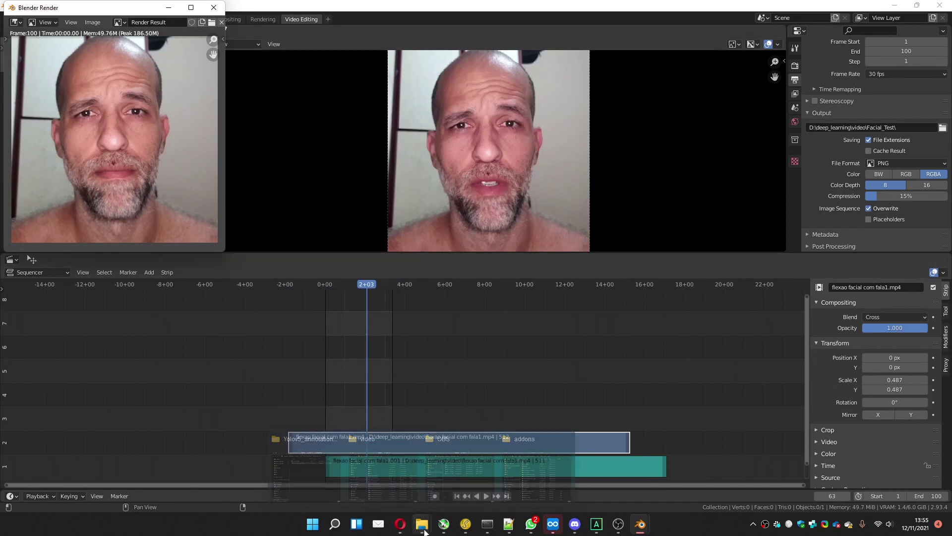
Step: Confirm in File Explorer that Facial_Test holds 0001.png to 0100.png, then minimise it
click(385, 476)
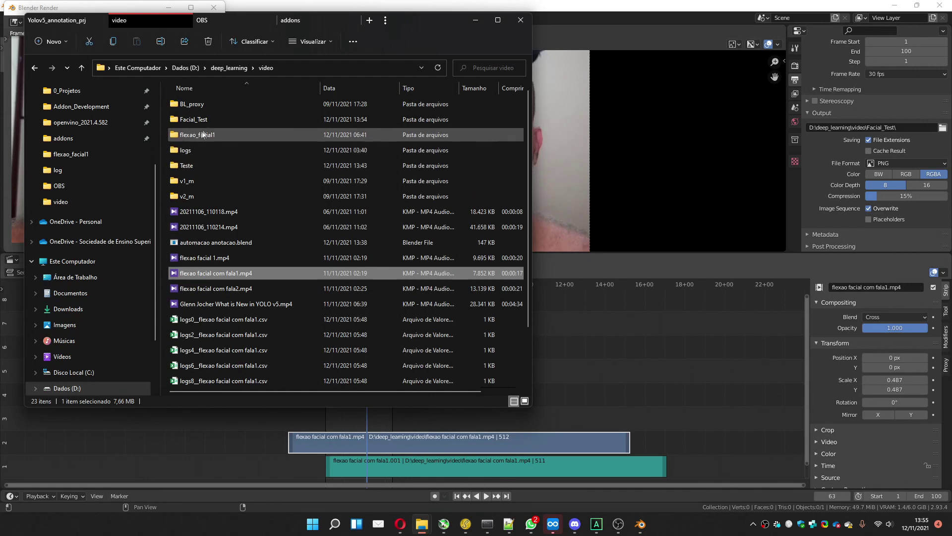
double_click(191, 119)
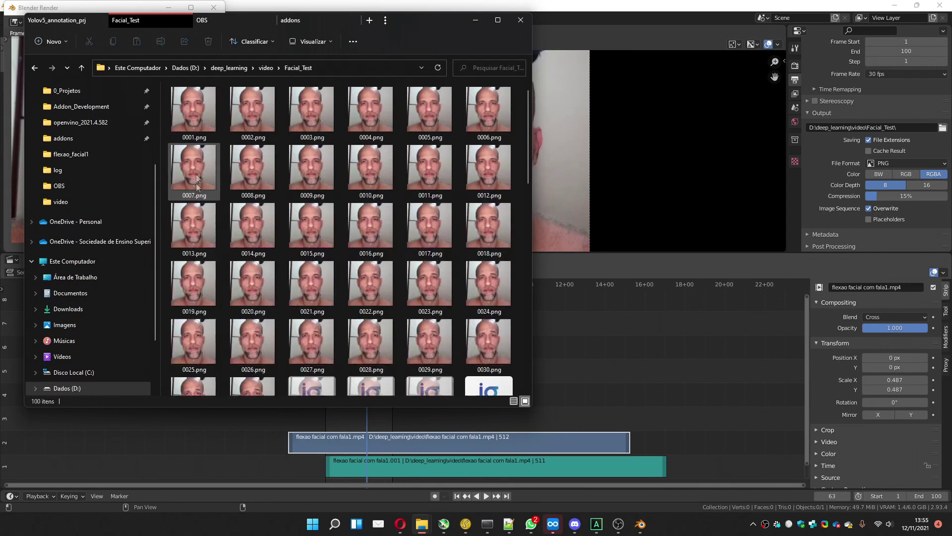
click(513, 401)
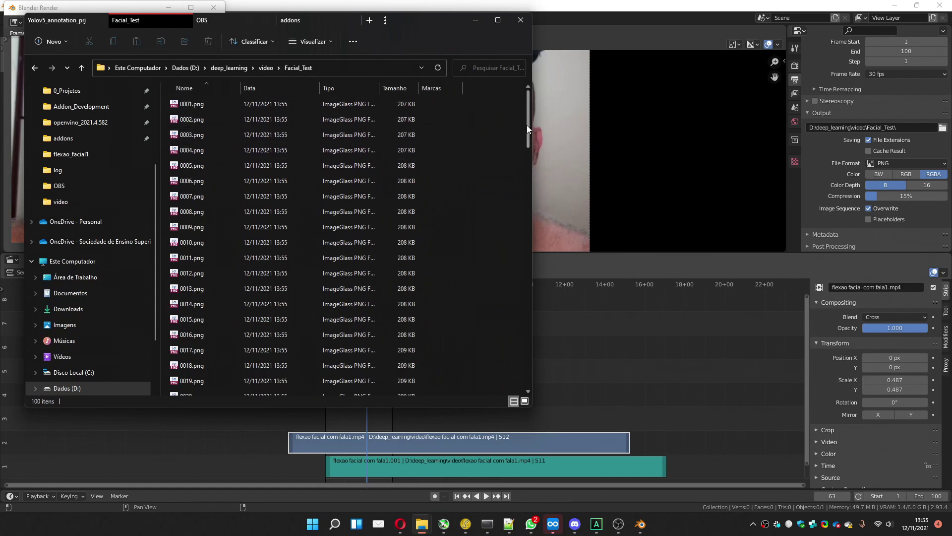
drag(527, 128, 528, 376)
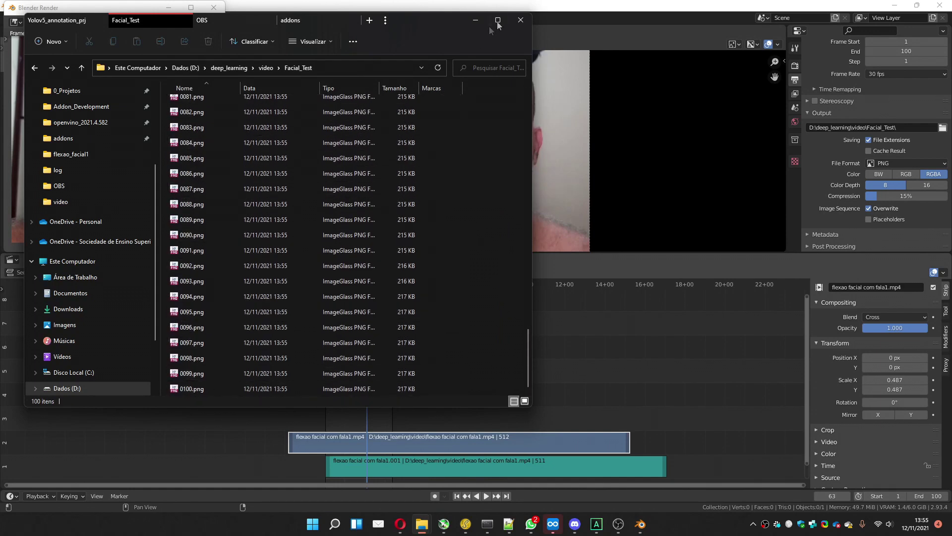
click(475, 20)
Step: Load all Facial_Test PNG frames as a clip in the Motion Tracking workspace
click(214, 7)
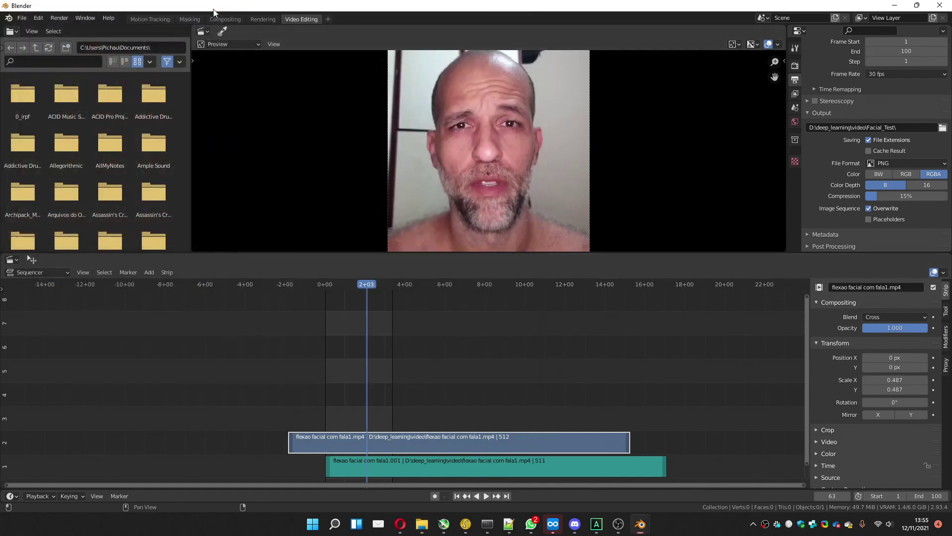
click(145, 19)
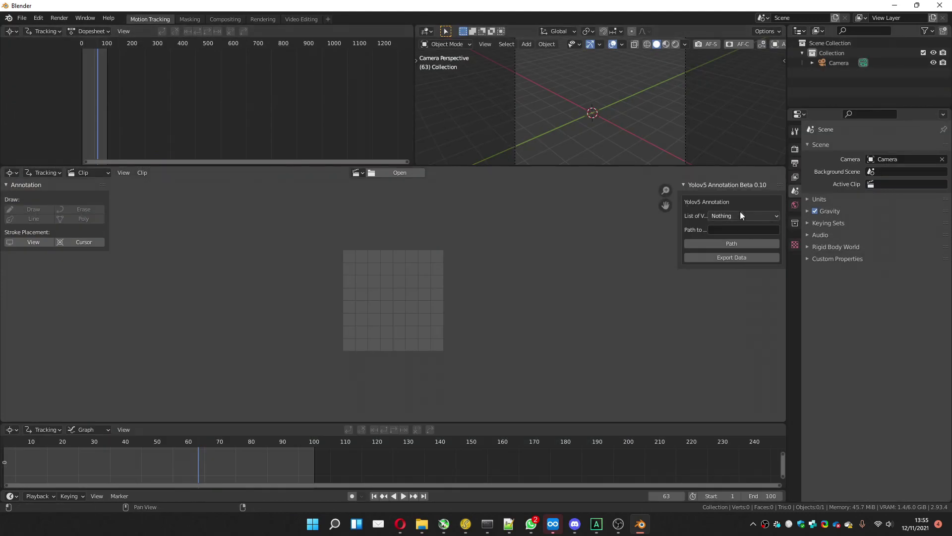
click(396, 174)
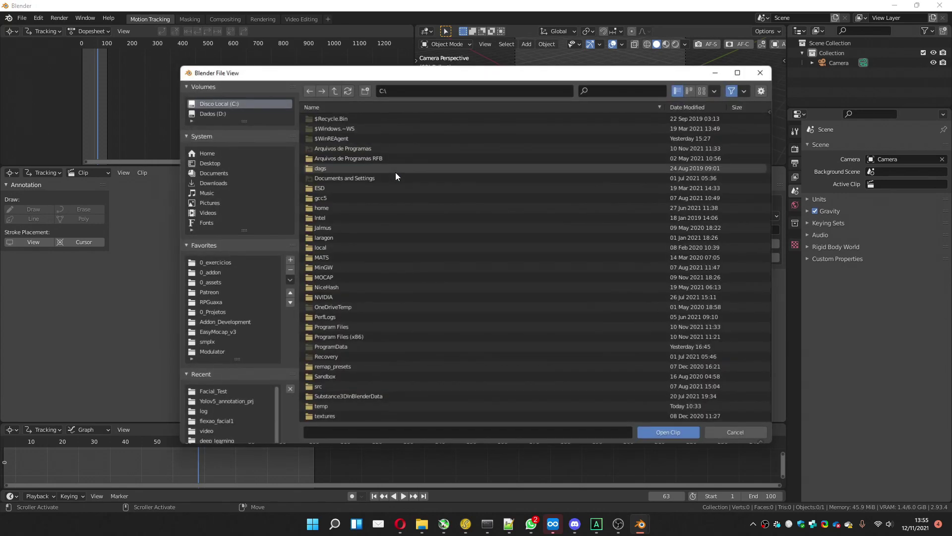
click(213, 392)
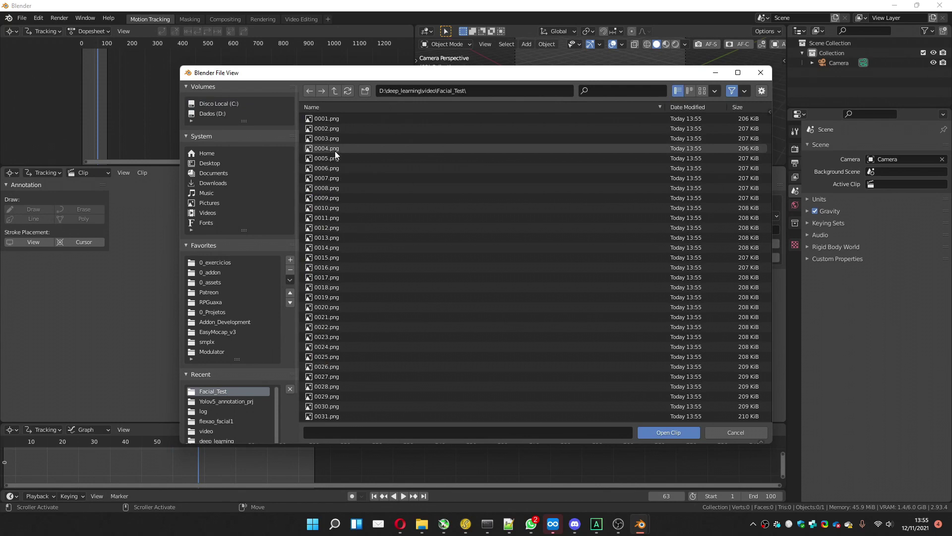
key(a)
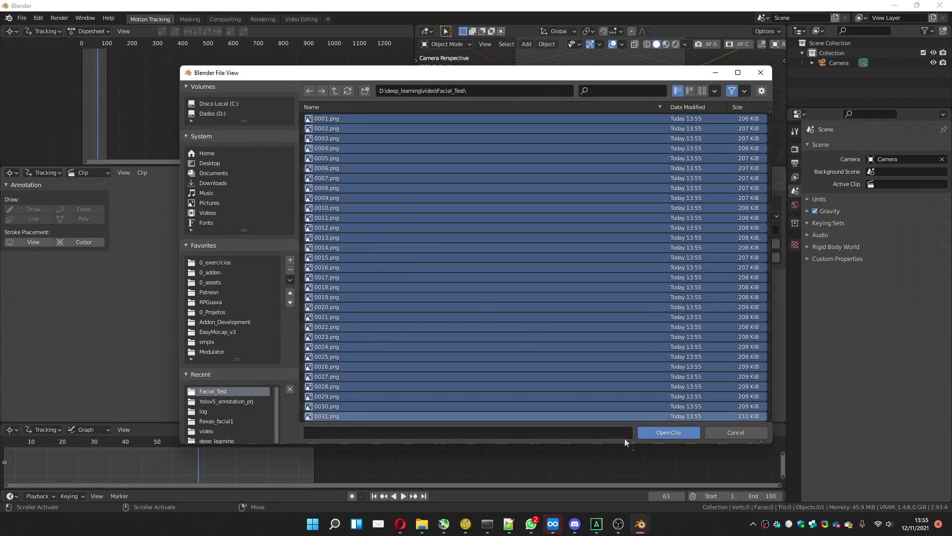
click(654, 435)
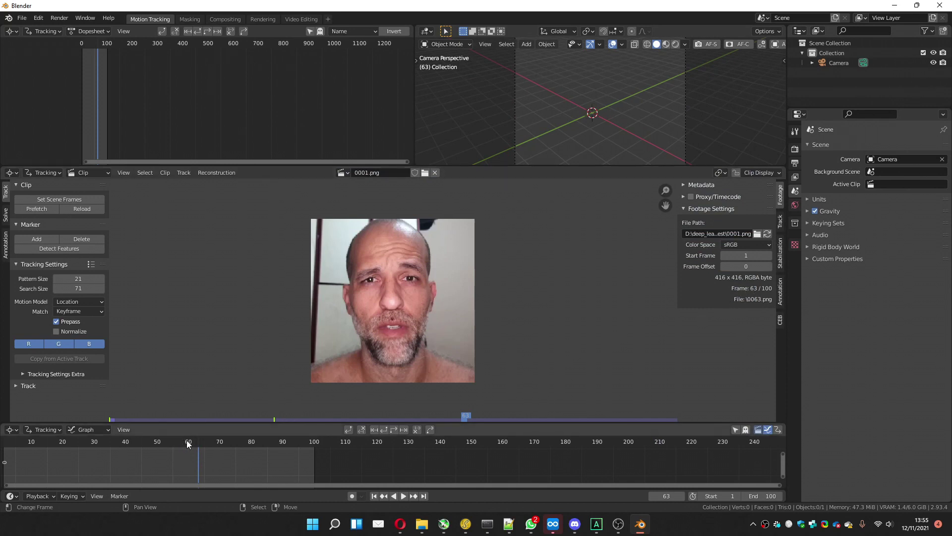
Step: Scrub through the clip and zoom in on the face
mouse_move(186, 446)
mouse_down()
mouse_move(140, 447)
mouse_move(183, 447)
mouse_up()
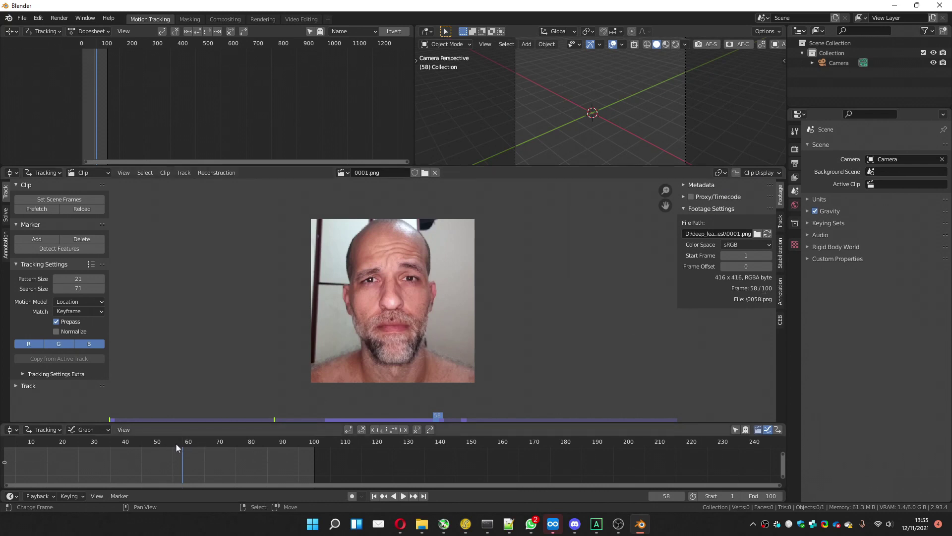
middle_drag(151, 461, 198, 455)
drag(208, 452, 159, 446)
scroll(374, 325, up, 3)
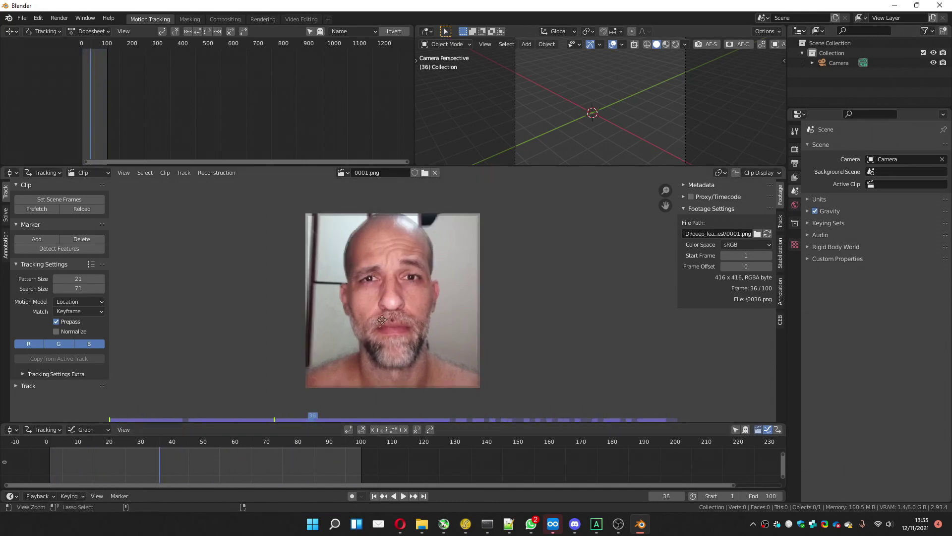
scroll(373, 256, up, 2)
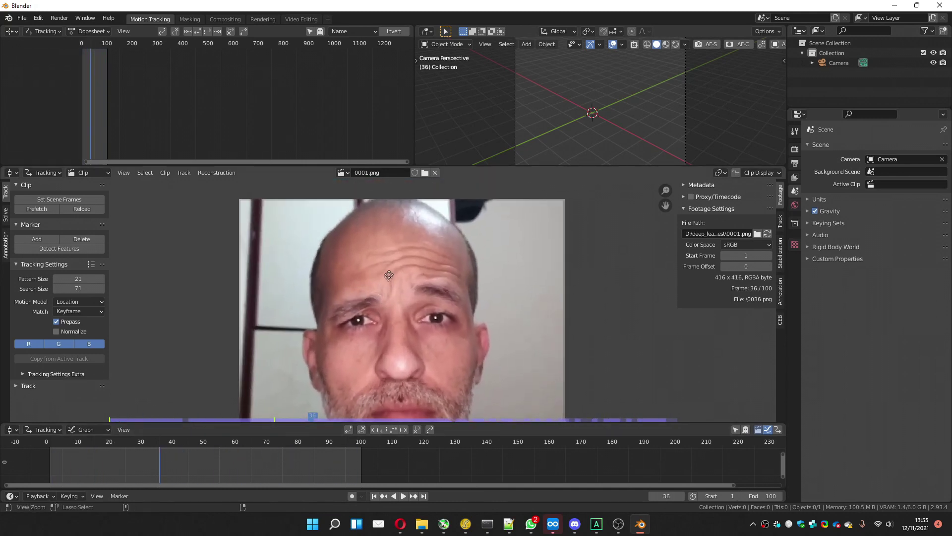
scroll(391, 296, up, 1)
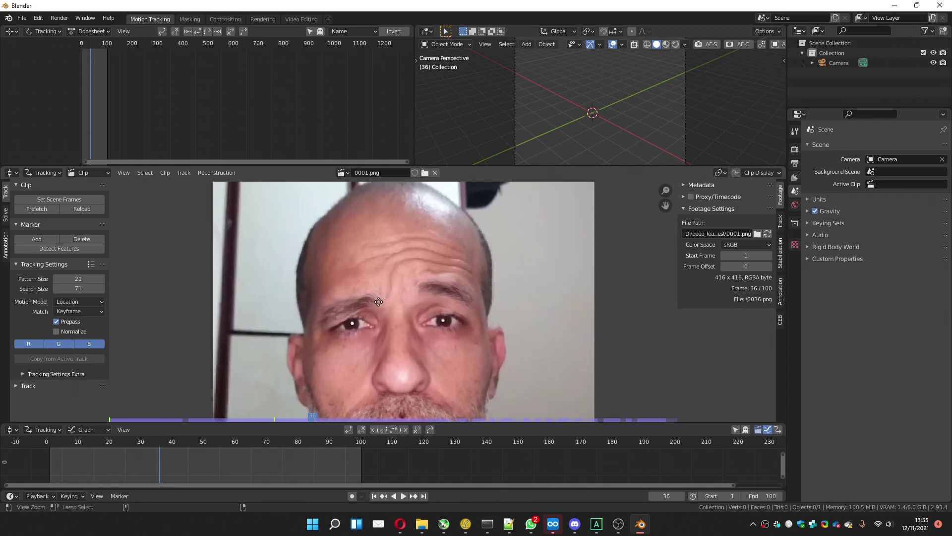
Step: Fit the first tracking marker's box over one eyebrow on frame 1
ctrl+click(445, 291)
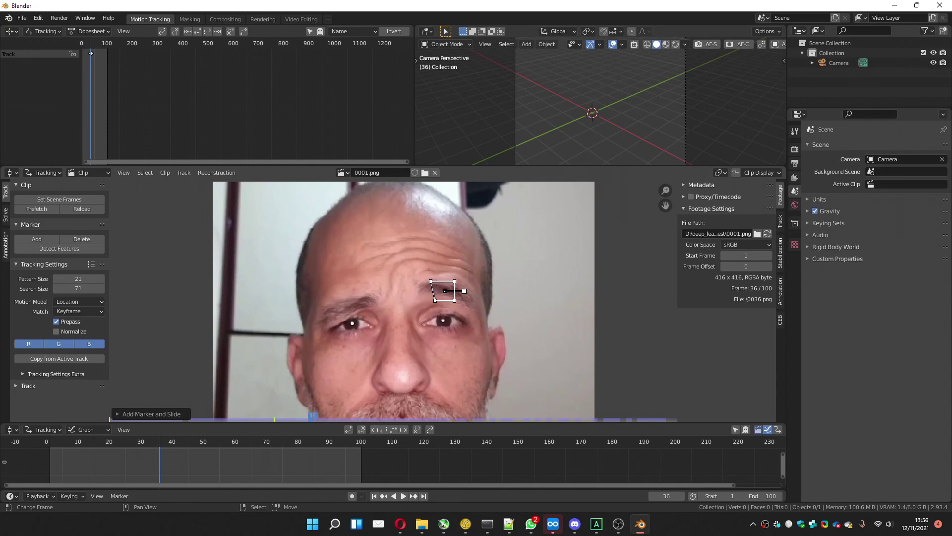
mouse_move(431, 281)
mouse_down()
mouse_move(419, 281)
mouse_move(424, 298)
mouse_move(495, 301)
mouse_up()
drag(155, 442, 46, 442)
key(Right)
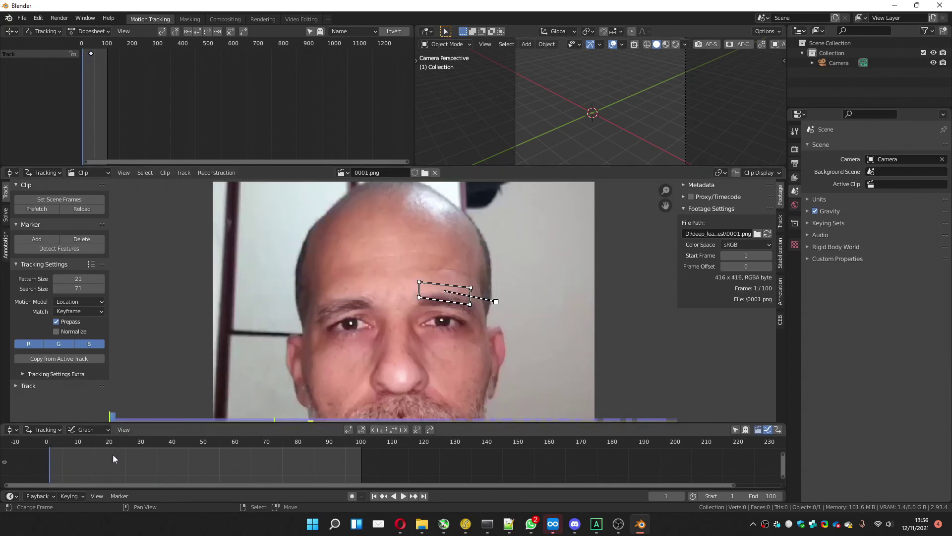
drag(419, 297, 418, 291)
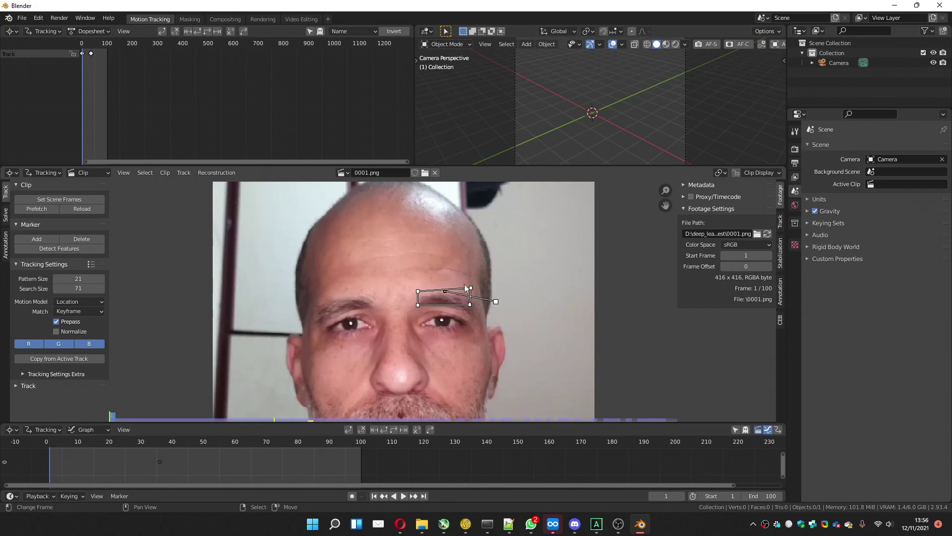
mouse_move(471, 305)
mouse_down()
mouse_move(471, 312)
mouse_move(471, 291)
mouse_move(491, 307)
mouse_move(468, 277)
mouse_move(423, 275)
mouse_up()
mouse_move(468, 307)
mouse_down()
mouse_move(419, 293)
mouse_move(467, 293)
mouse_move(472, 314)
mouse_move(420, 311)
mouse_move(471, 314)
mouse_move(471, 296)
mouse_up()
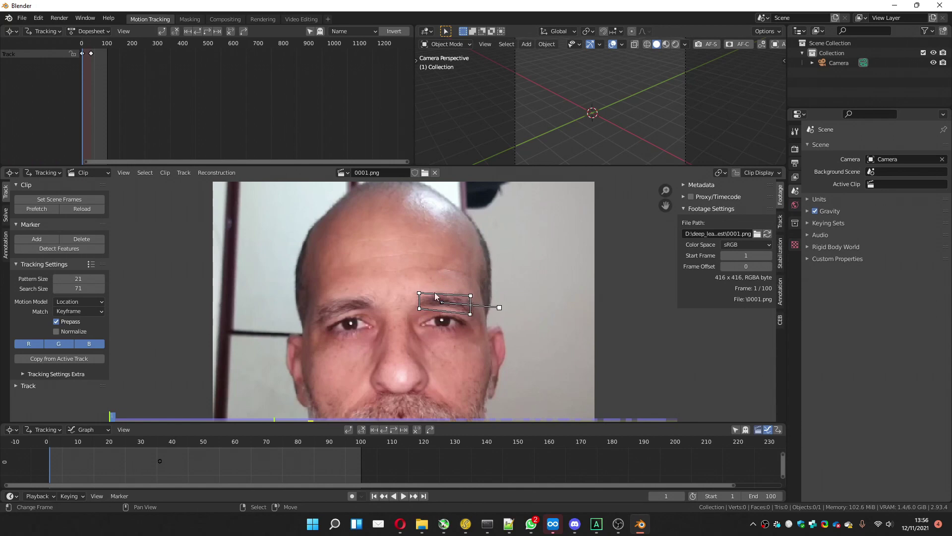
Step: Add a second marker stretched across the other eyebrow
ctrl+click(338, 305)
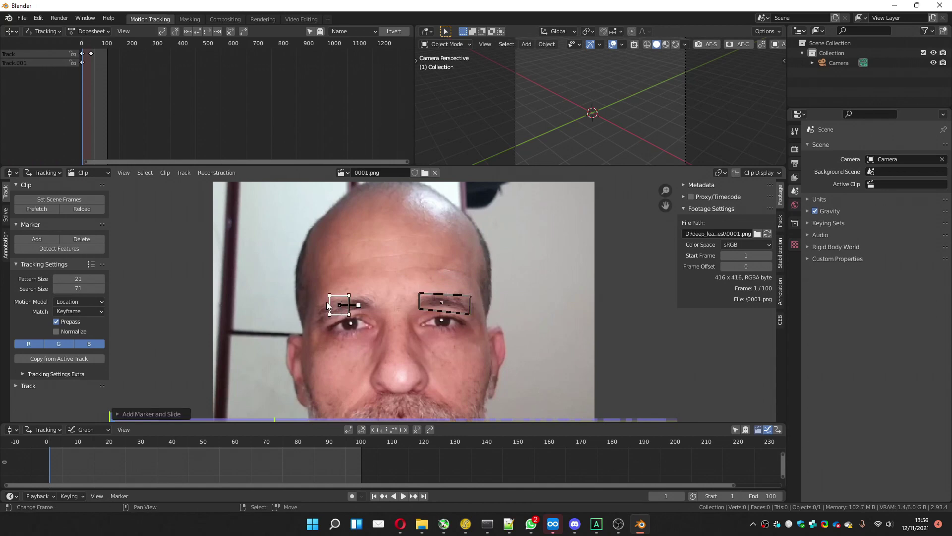
mouse_move(330, 296)
mouse_down()
mouse_move(318, 296)
mouse_move(319, 320)
mouse_move(316, 299)
mouse_move(361, 312)
mouse_move(369, 295)
mouse_up()
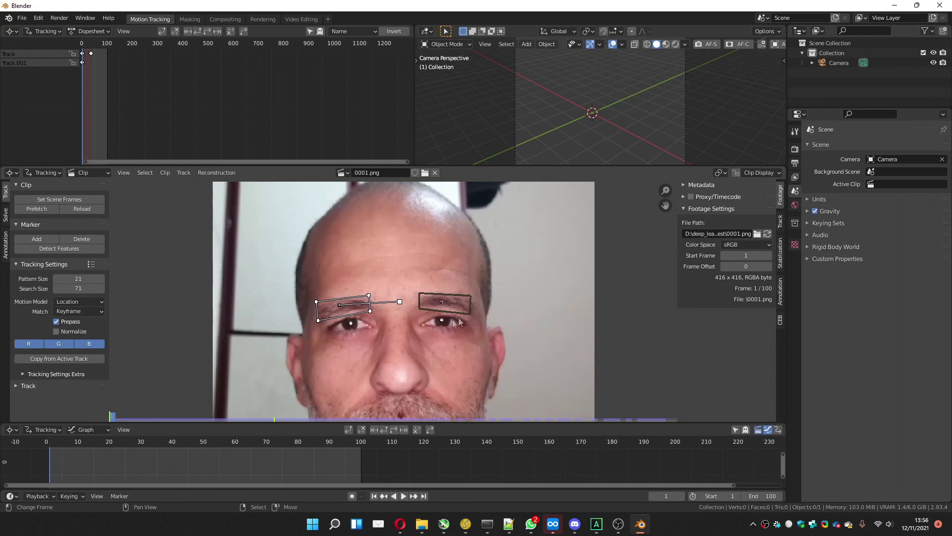
click(434, 301)
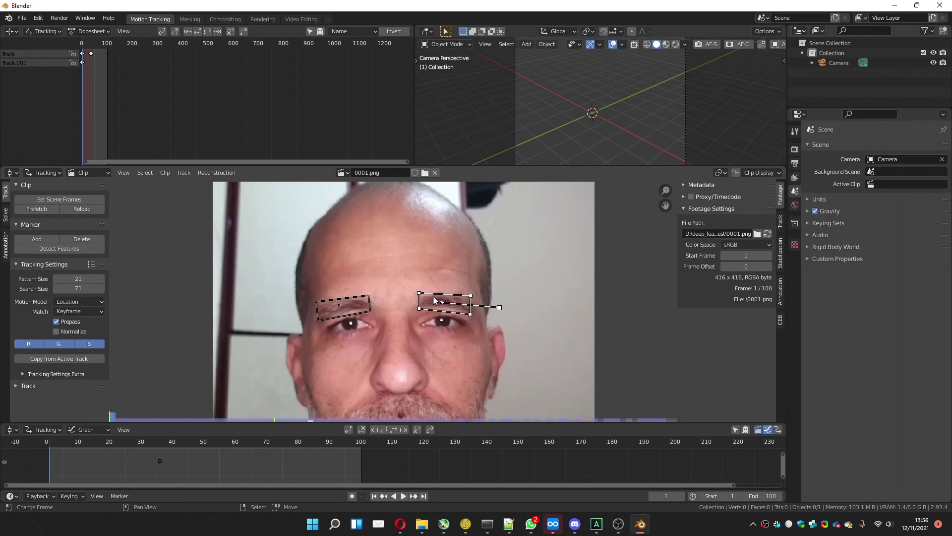
Step: Rename the first eyebrow track to eb_left
click(779, 223)
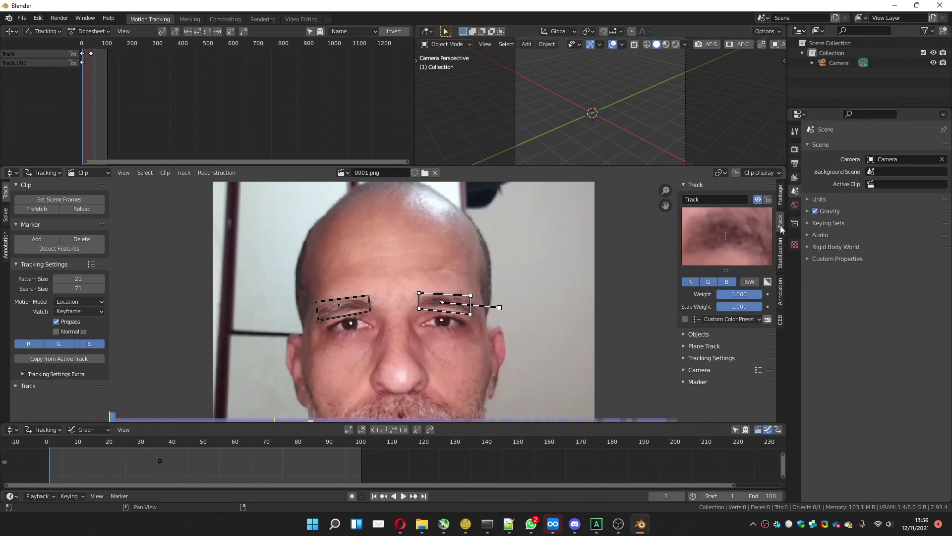
click(712, 199)
text(eb_left)
Step: Rename the second eyebrow track to eb_right
click(323, 305)
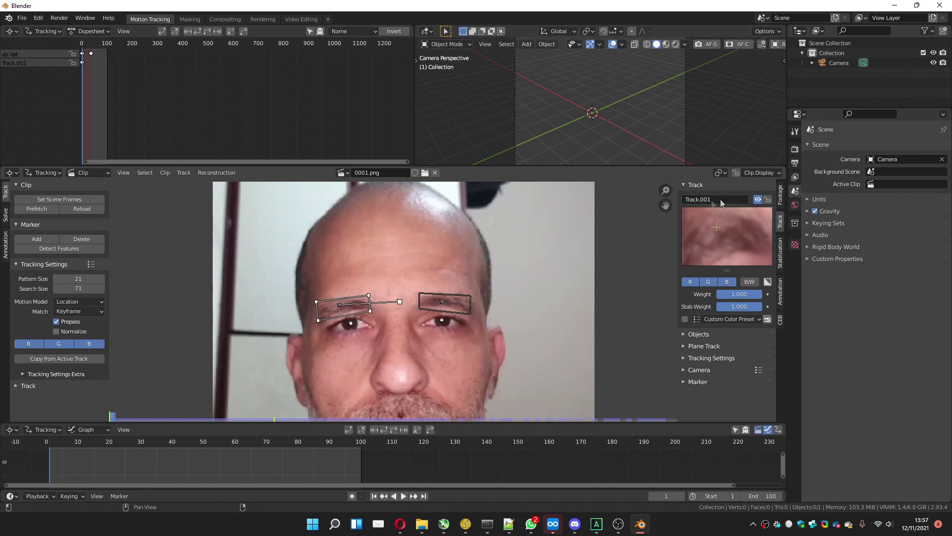
text(eb_left)
key(Return)
click(439, 302)
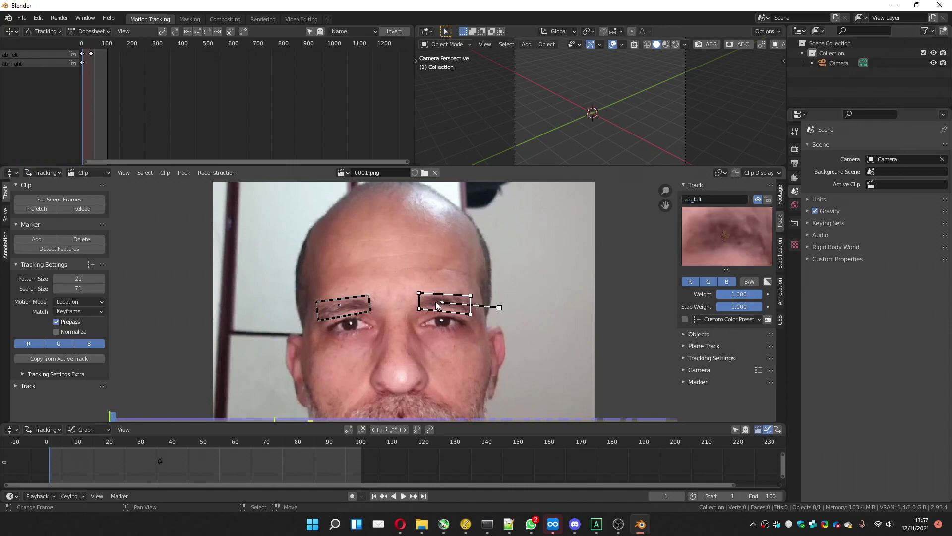
Step: Track eb_left and eb_right forward to frame 100, then show the Yolov5 Annotation panel
click(393, 430)
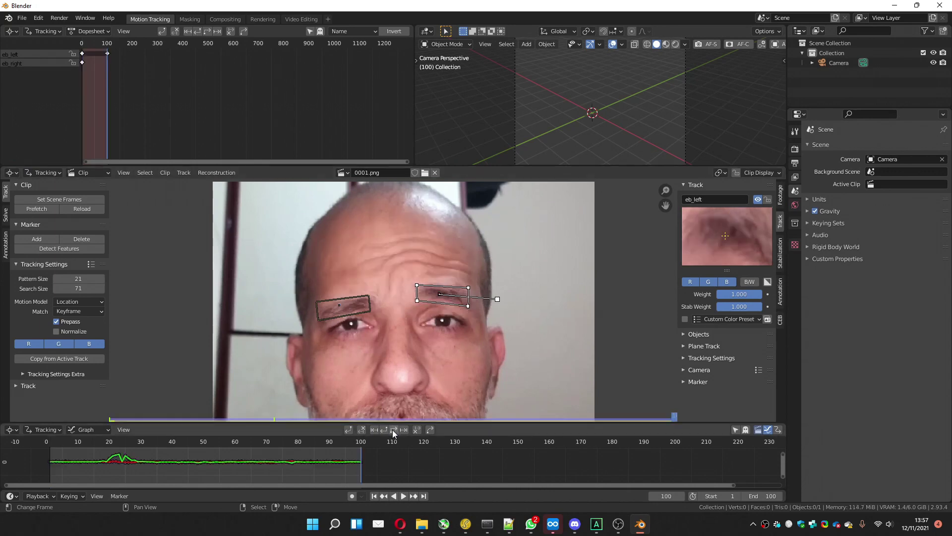
mouse_move(175, 446)
mouse_down()
mouse_move(76, 436)
mouse_move(340, 441)
mouse_move(91, 450)
mouse_move(355, 452)
mouse_move(88, 452)
mouse_up()
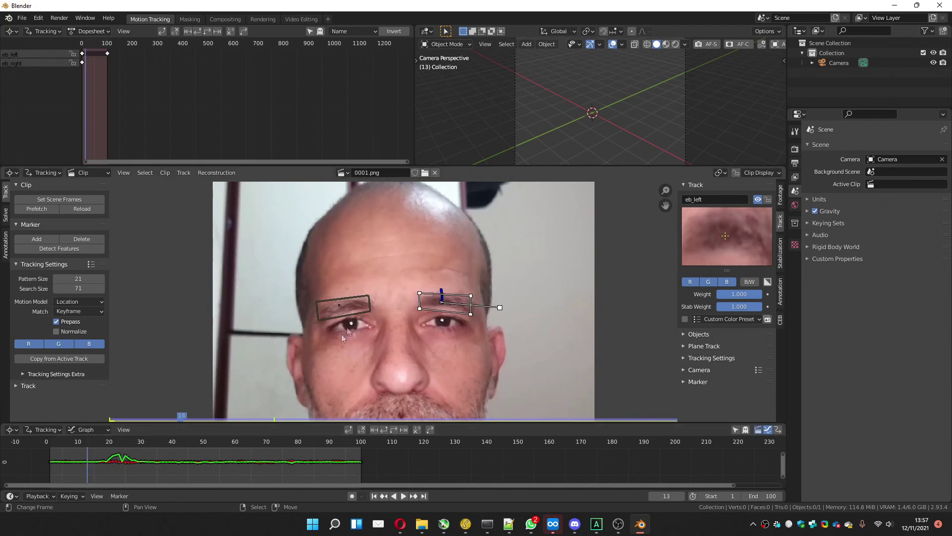
click(350, 302)
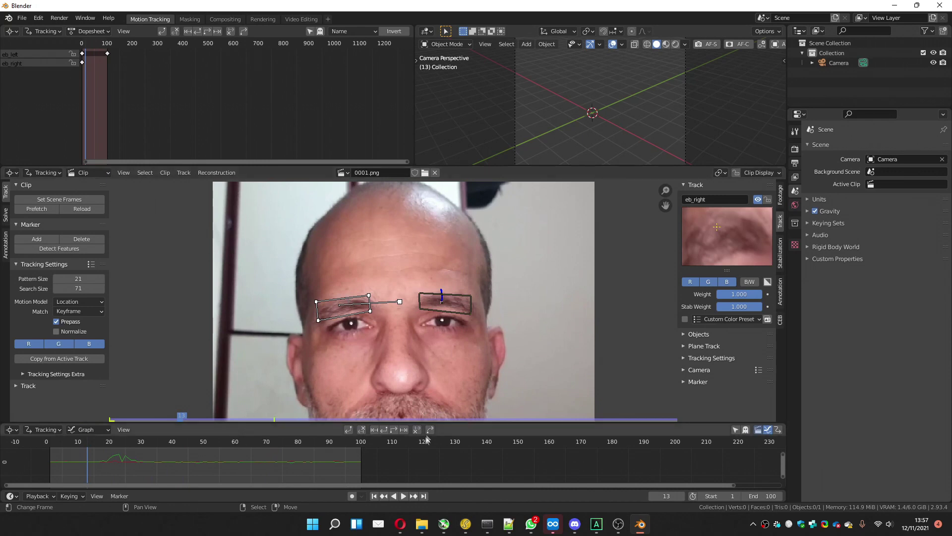
click(394, 430)
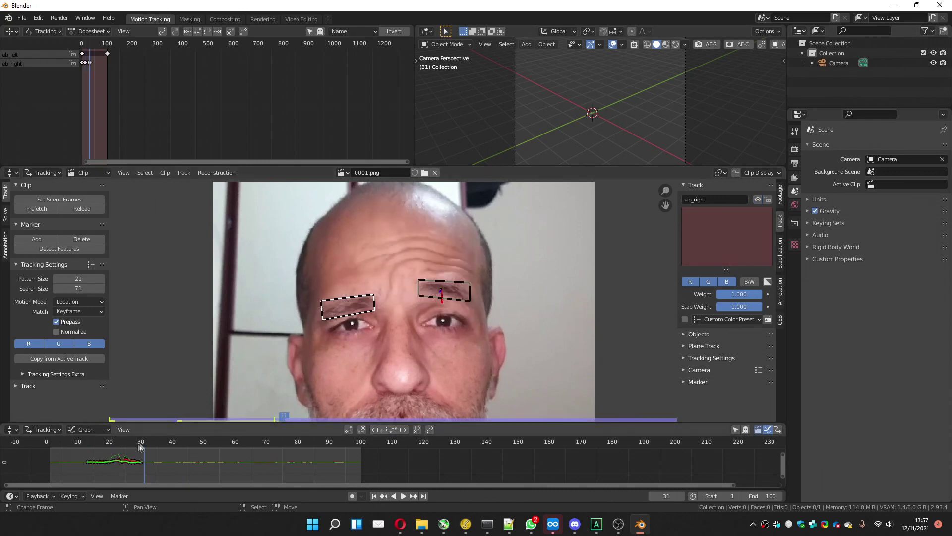
drag(141, 447, 84, 461)
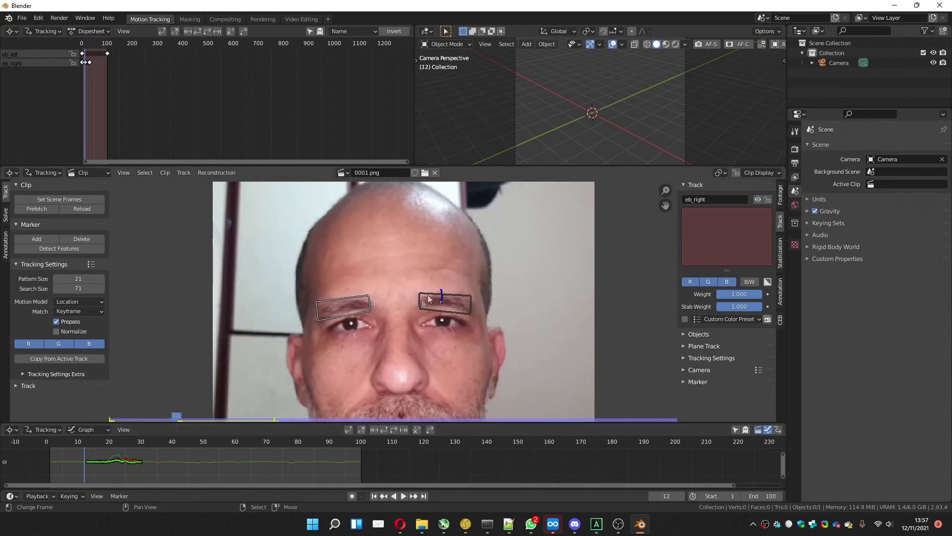
click(780, 320)
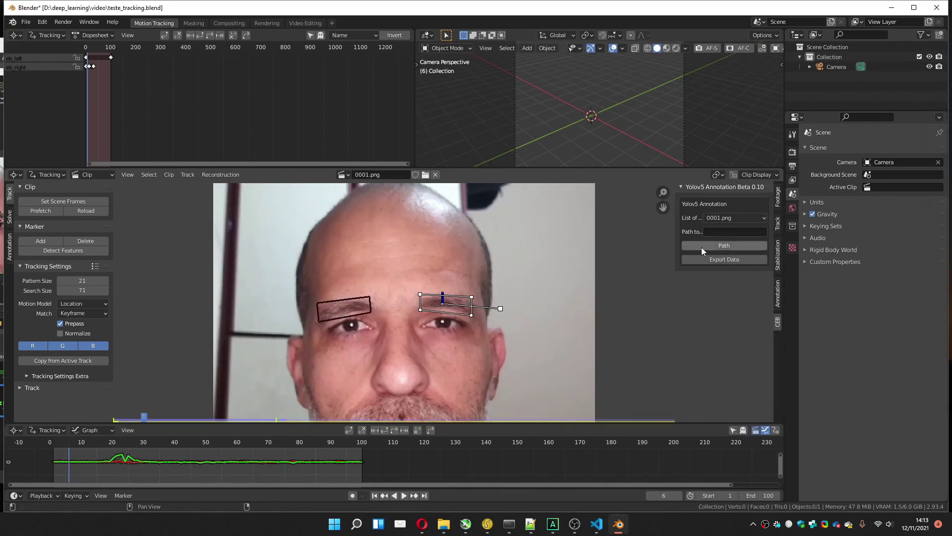
Step: Point the Yolov5 Annotation export path to Facial_Test and bring that folder's Explorer window forward
click(701, 247)
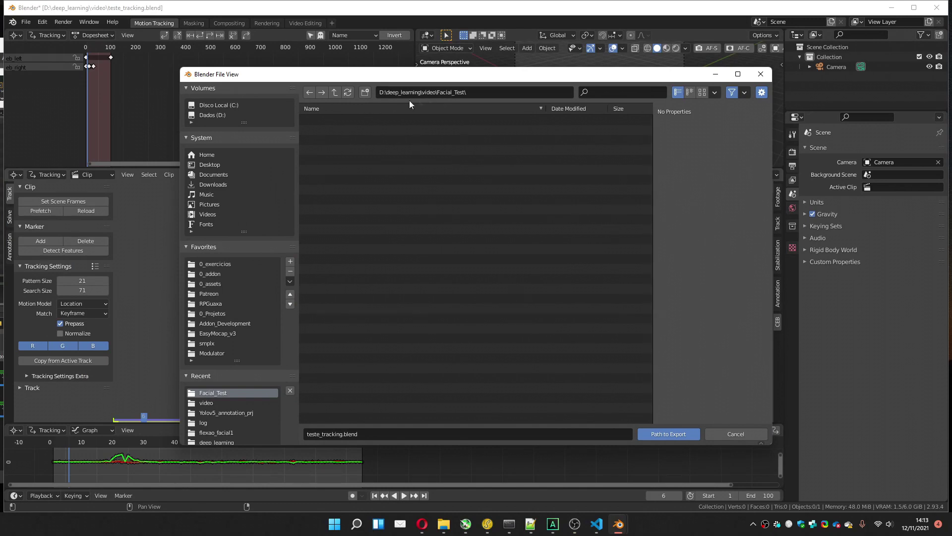
click(653, 434)
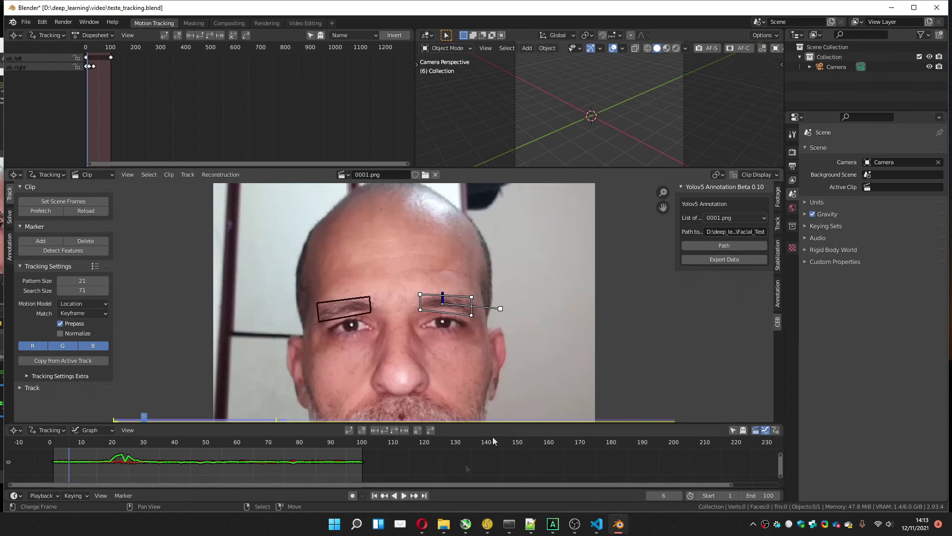
mouse_move(445, 528)
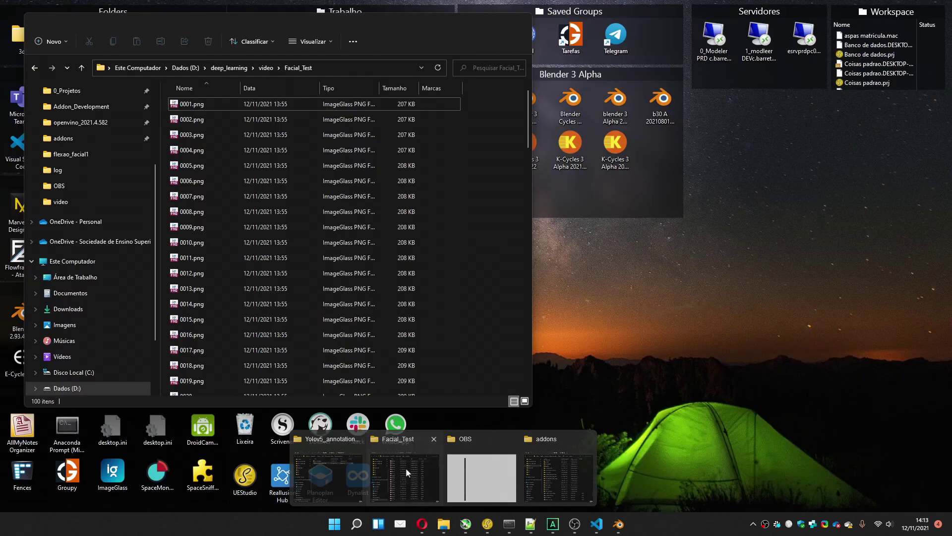
click(406, 467)
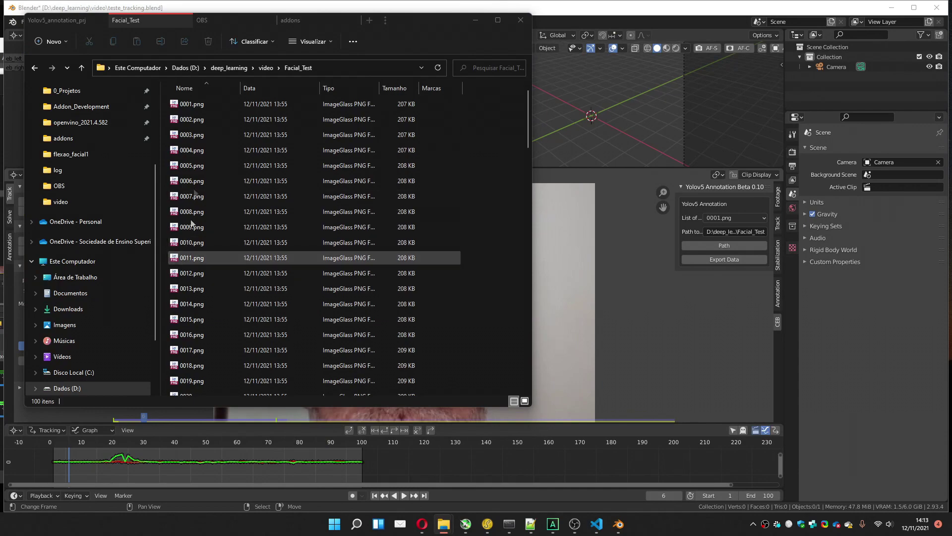
Step: Export the YOLOv5 labels and confirm Facial_Test holds 0001–0100 .txt files plus classes.txt
drag(527, 116, 507, 106)
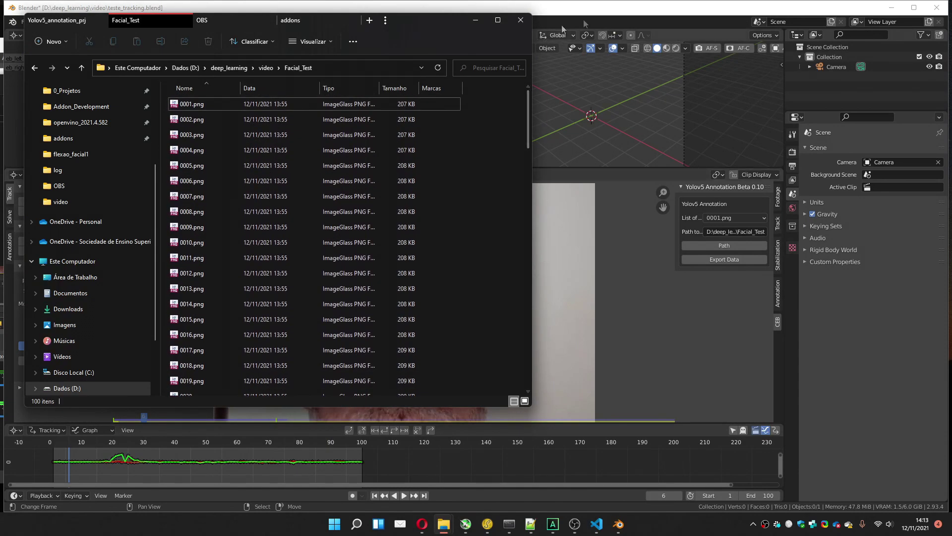
click(698, 260)
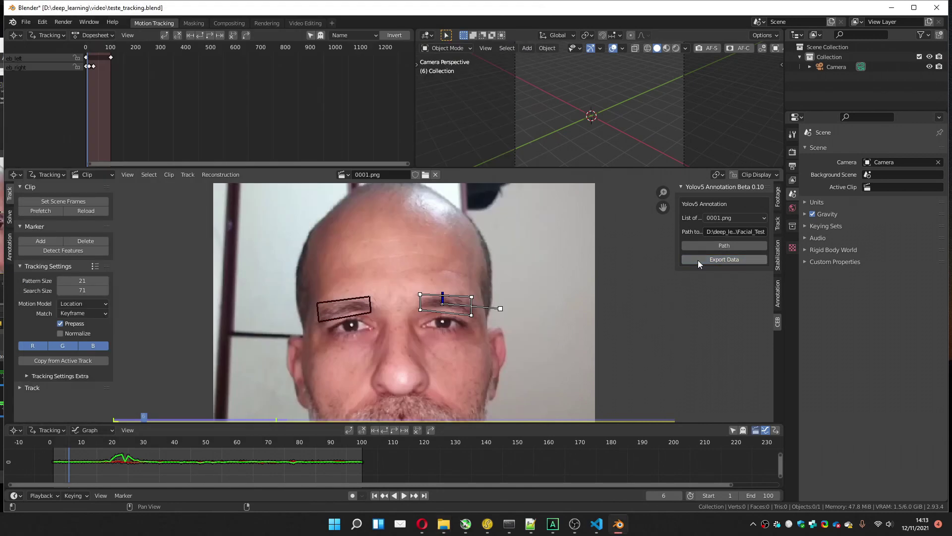
mouse_move(445, 529)
click(421, 469)
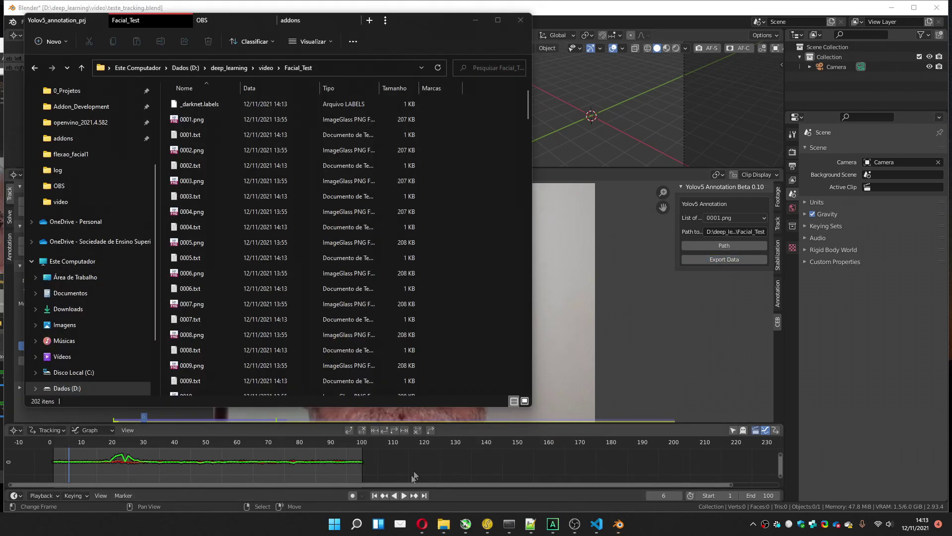
click(189, 136)
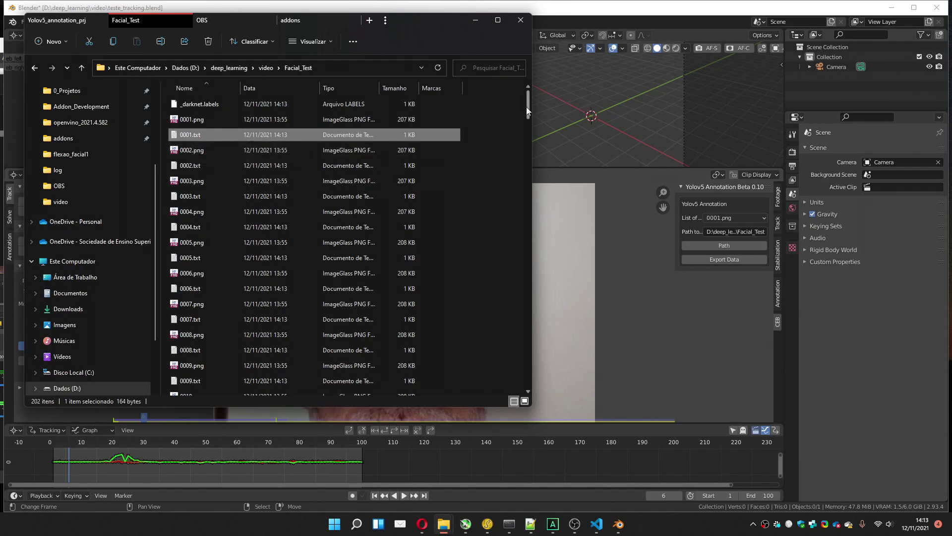
drag(528, 108, 451, 400)
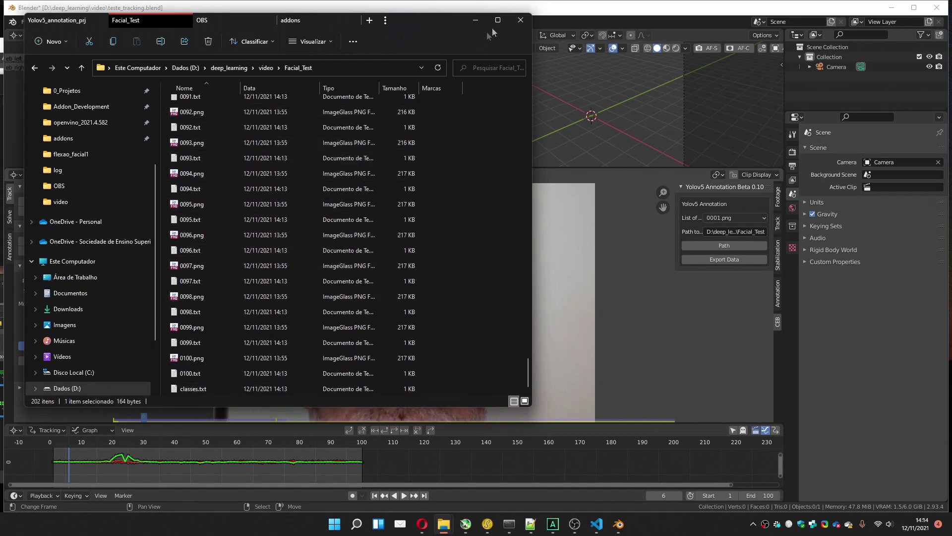
click(564, 11)
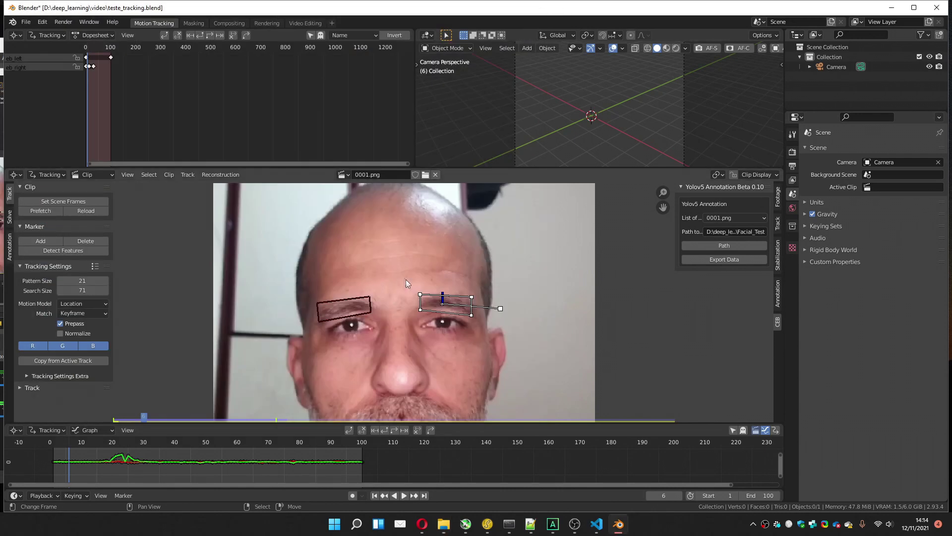
Step: Launch labelImg by running labelimg in the Anaconda Prompt
mouse_move(479, 531)
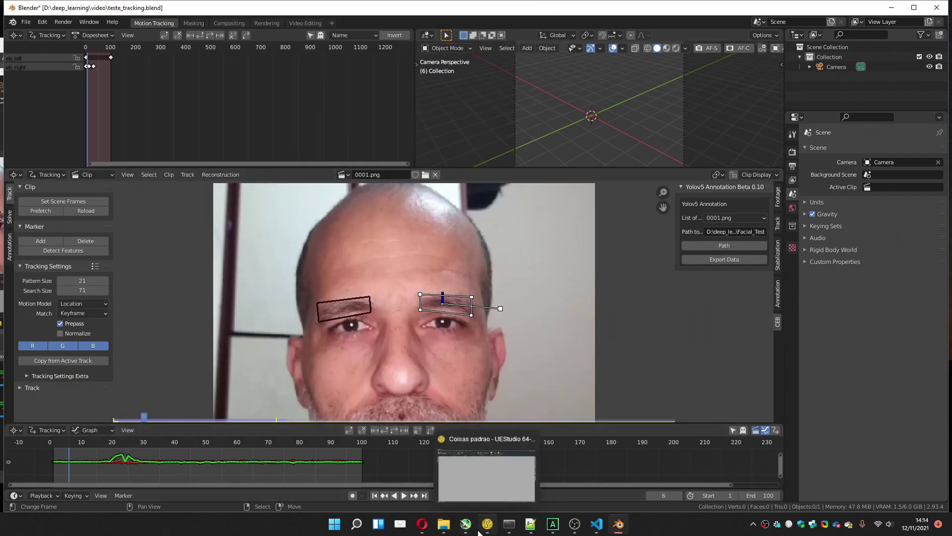
click(509, 524)
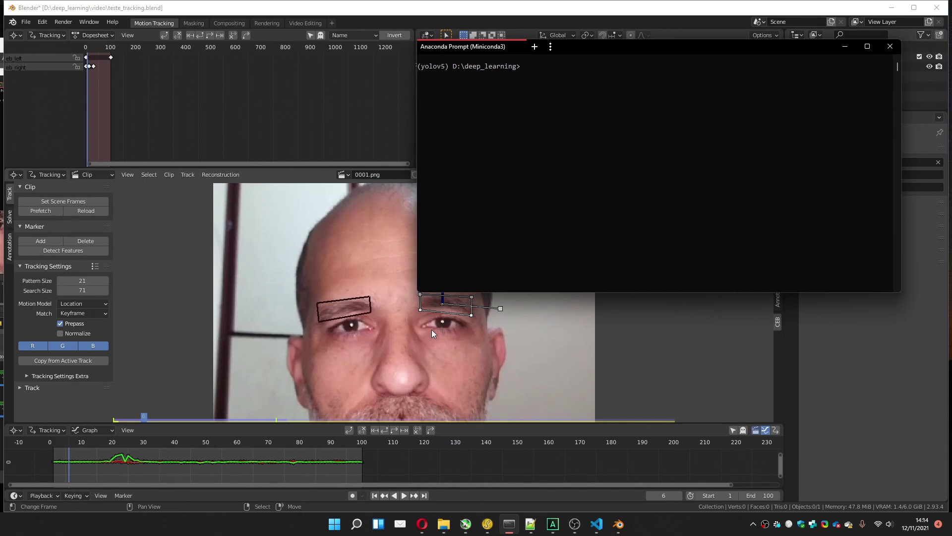
text(labelimg)
key(Return)
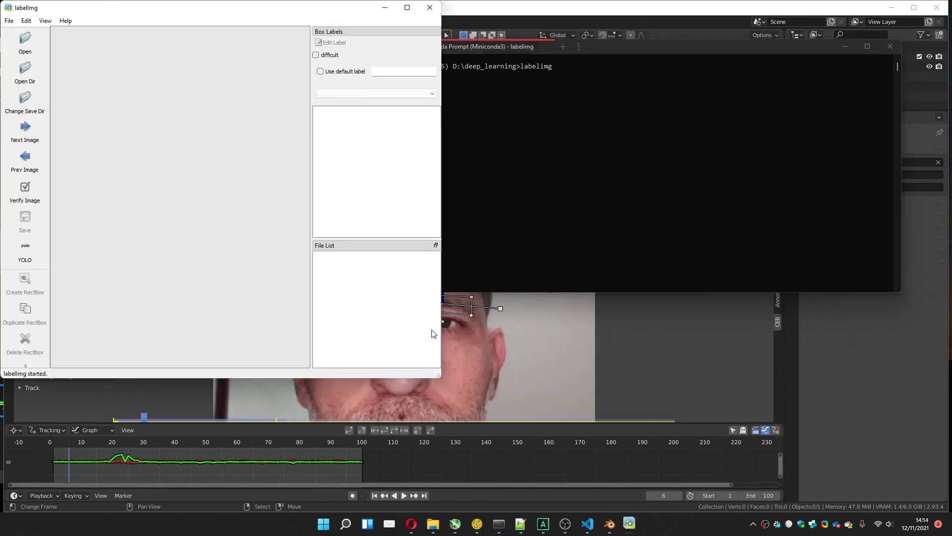
Step: Open the Facial_Test folder as labelImg's image directory
click(26, 81)
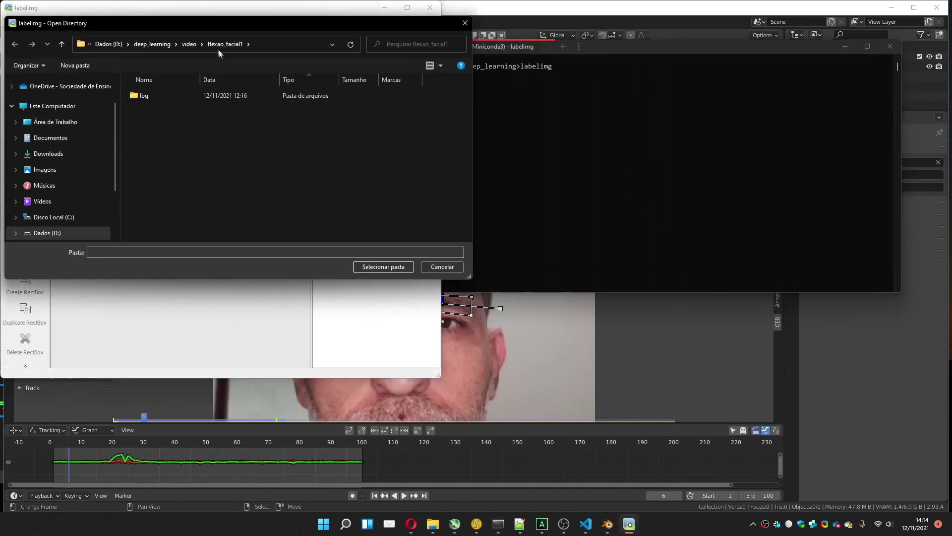
click(189, 44)
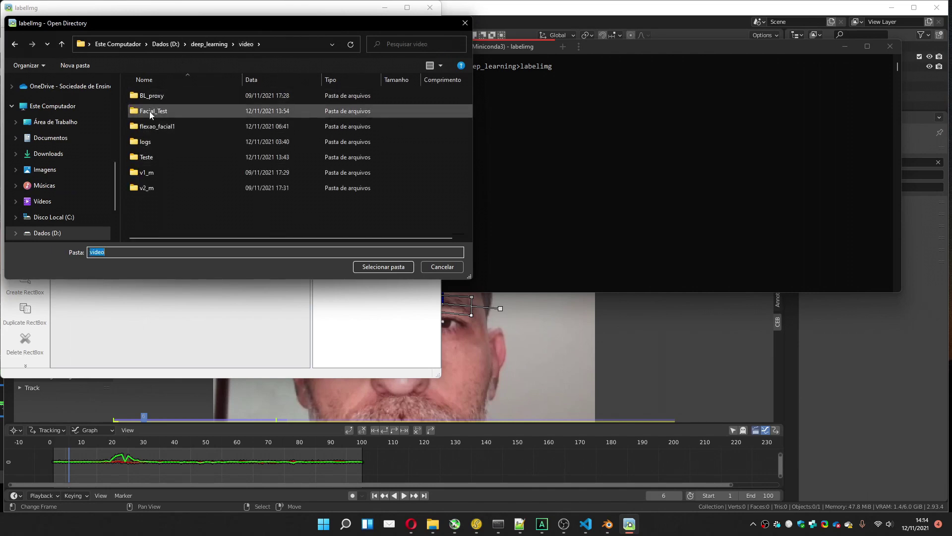
double_click(150, 111)
click(382, 266)
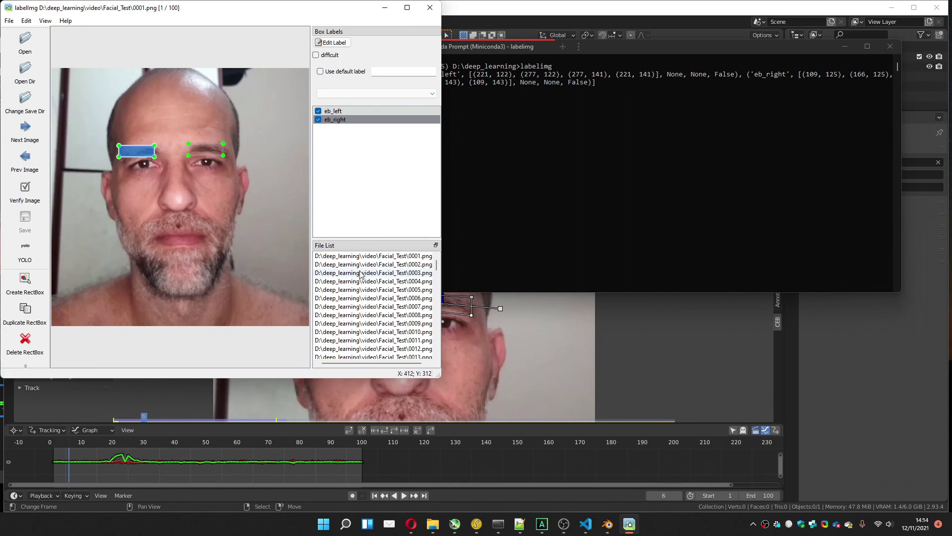
Step: Step through the Facial_Test frames, checking the exported eyebrow boxes on each
drag(359, 270, 358, 349)
scroll(435, 272, down, 1)
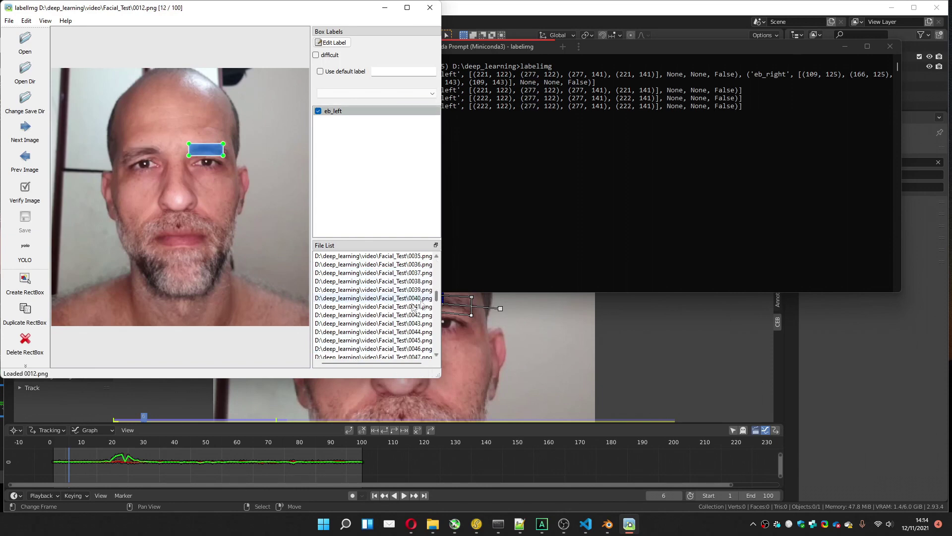
drag(376, 317, 378, 264)
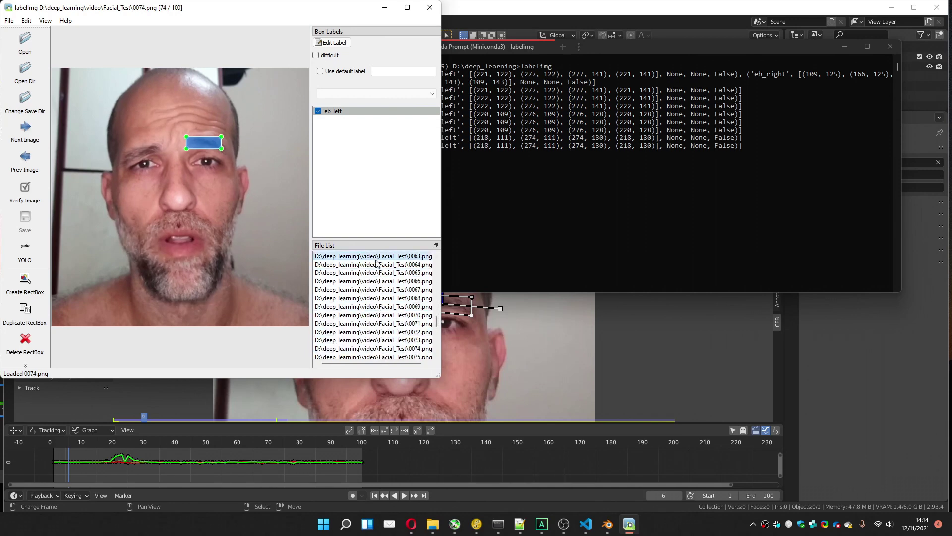
Step: Select the eb_left track in Blender and scrub back to the early frames around 17
click(263, 470)
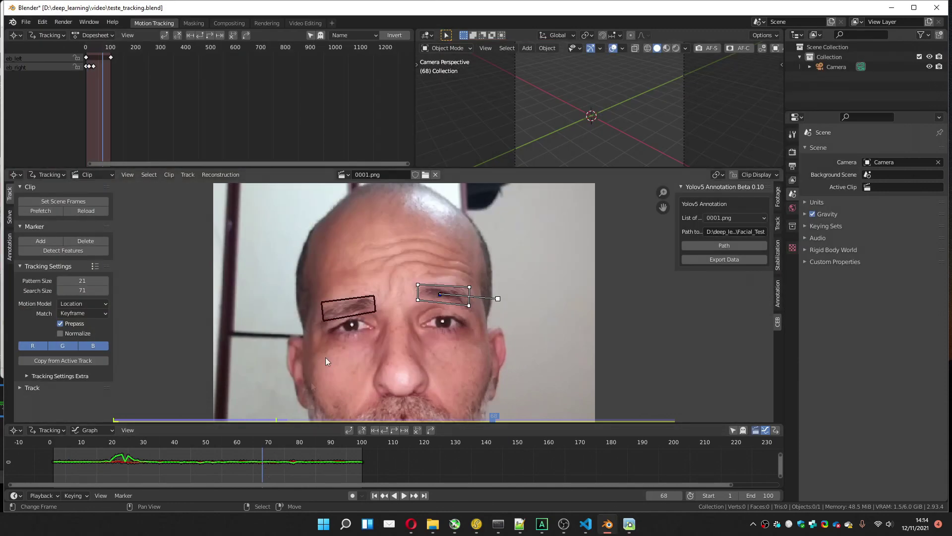
click(334, 306)
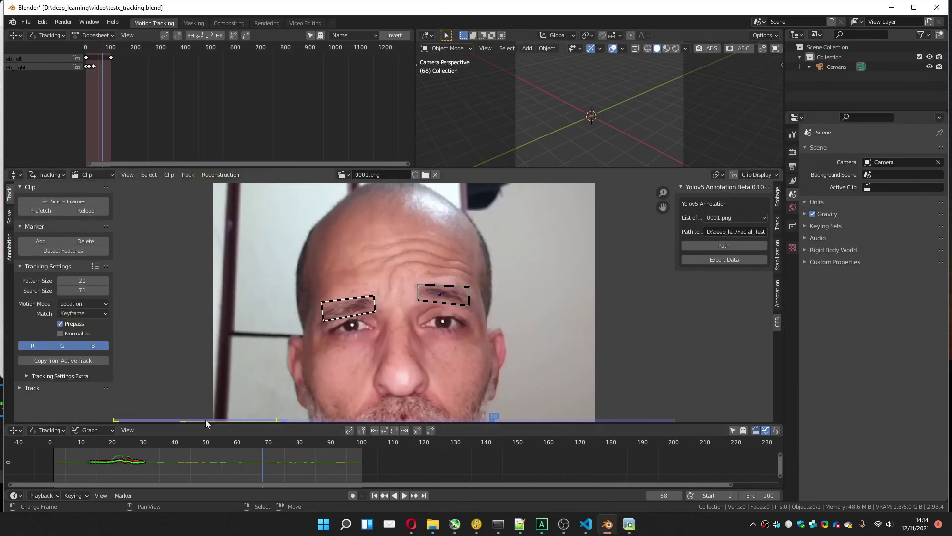
drag(255, 440, 119, 451)
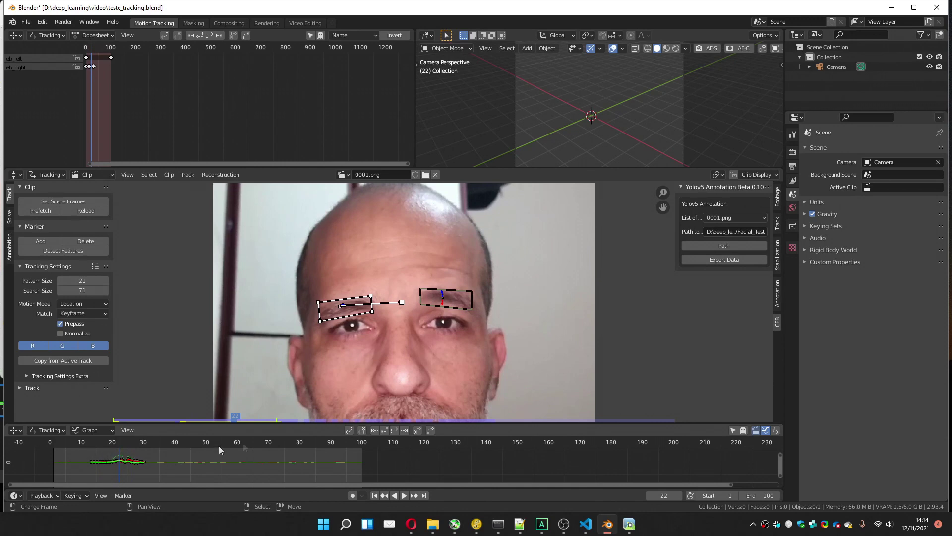
click(628, 523)
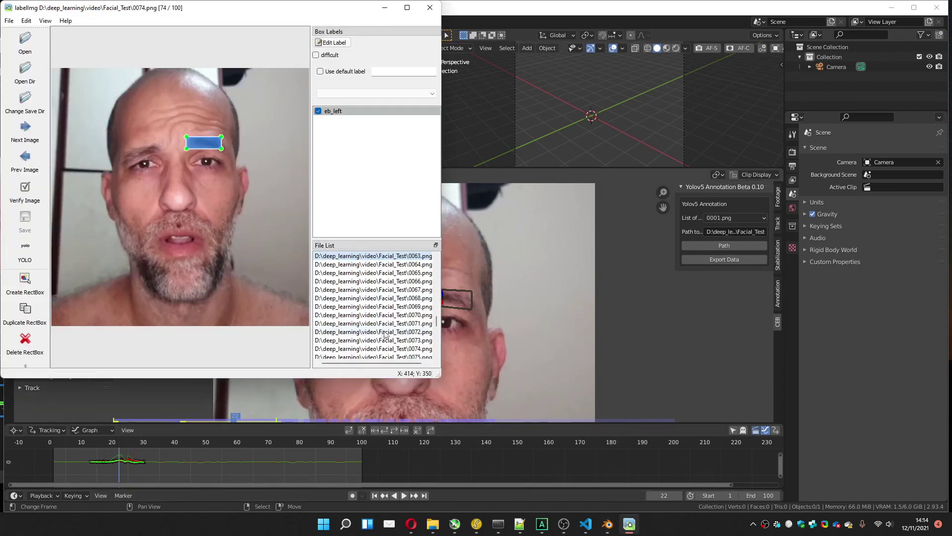
Step: Check frames 0026 and 0024 in labelImg for both eyebrow boxes, then minimize labelImg
drag(436, 322, 439, 291)
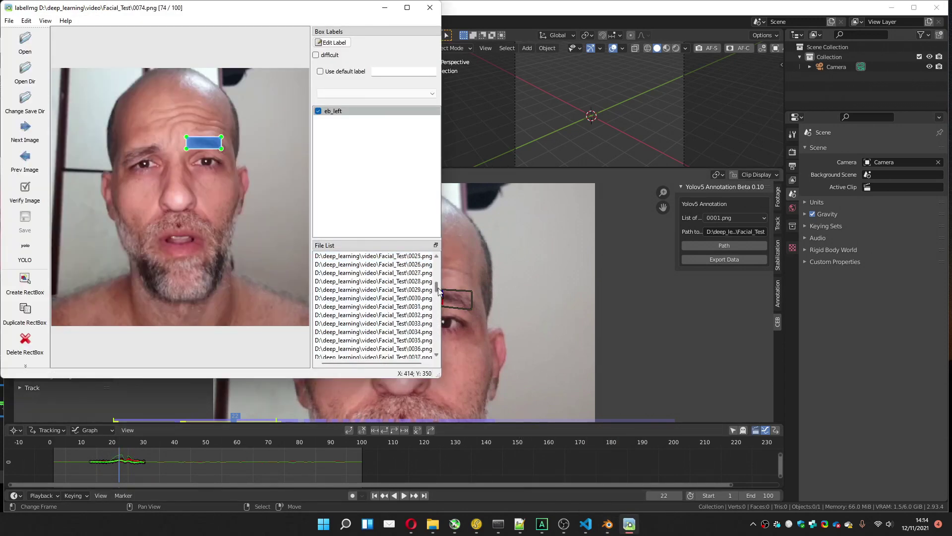
double_click(365, 281)
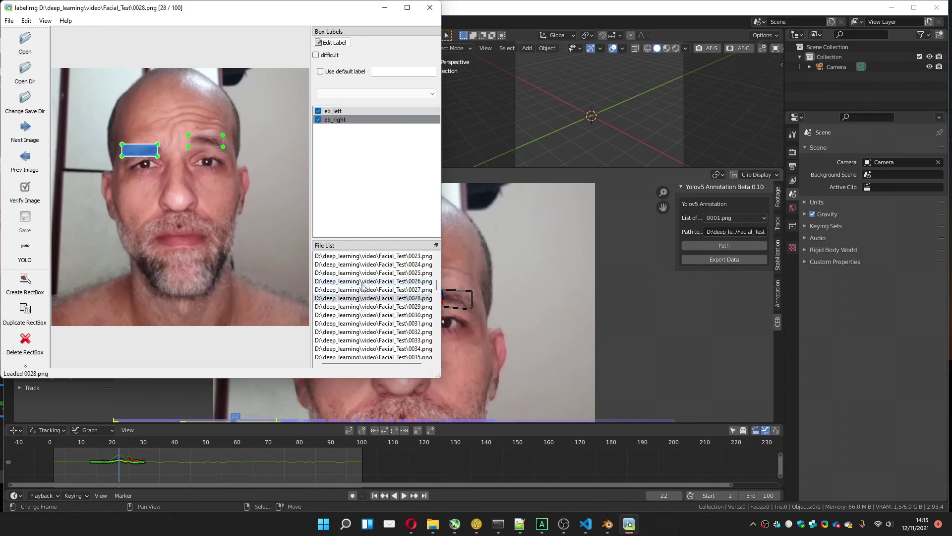
double_click(365, 264)
click(367, 289)
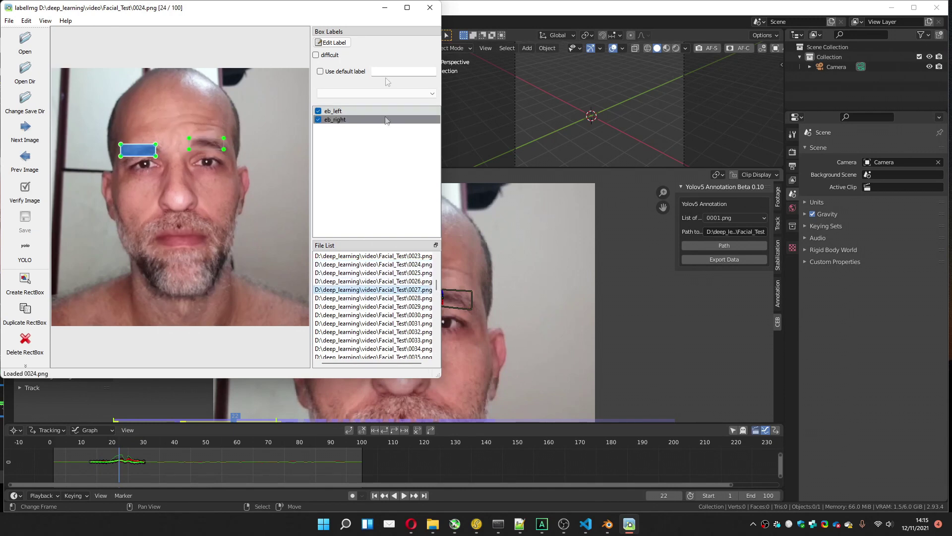
click(384, 10)
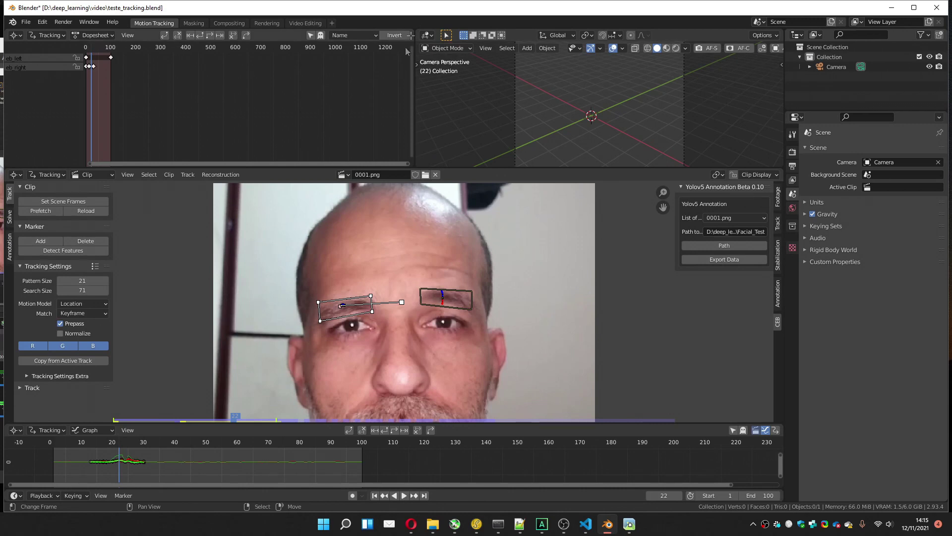
Step: Move the eb_left marker back onto the left eyebrow at frame 31
drag(111, 444, 138, 445)
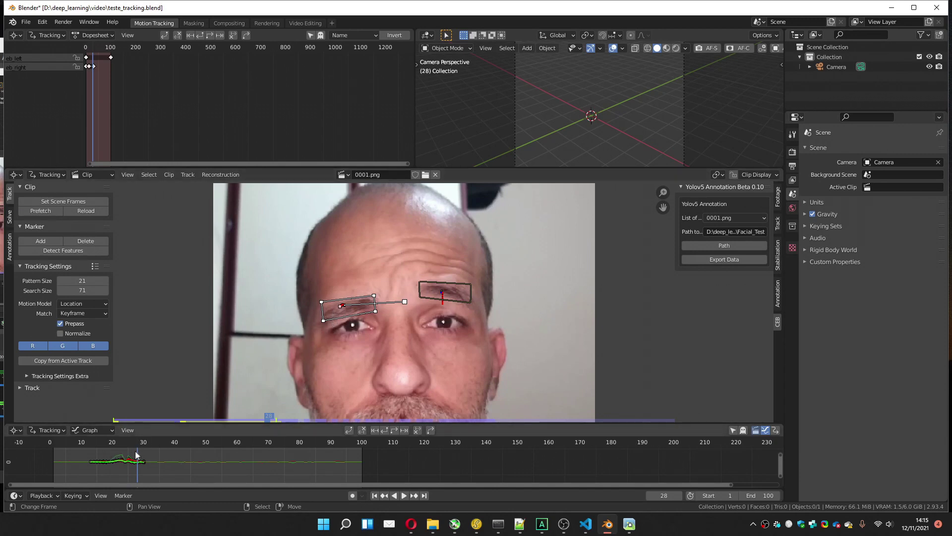
click(245, 356)
key(Right)
key(Right)
key(Right)
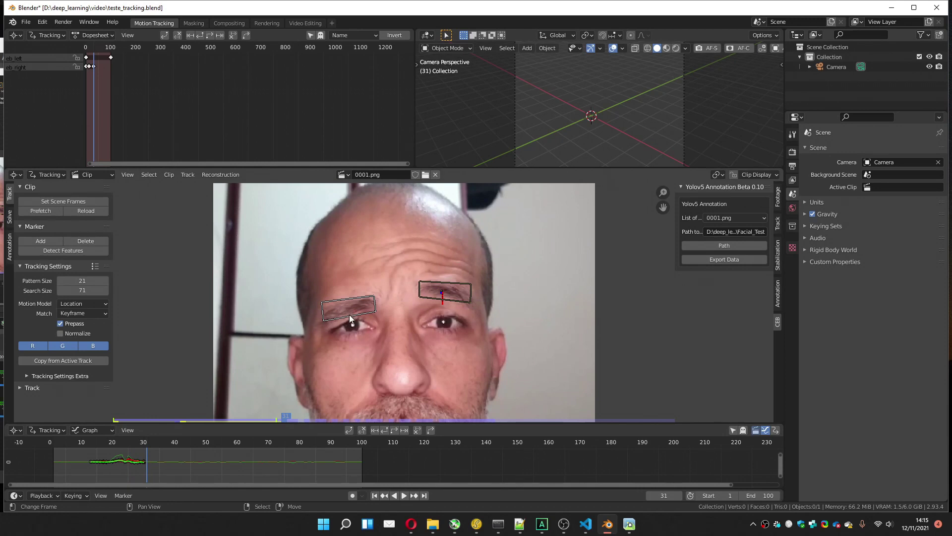
drag(350, 314, 349, 311)
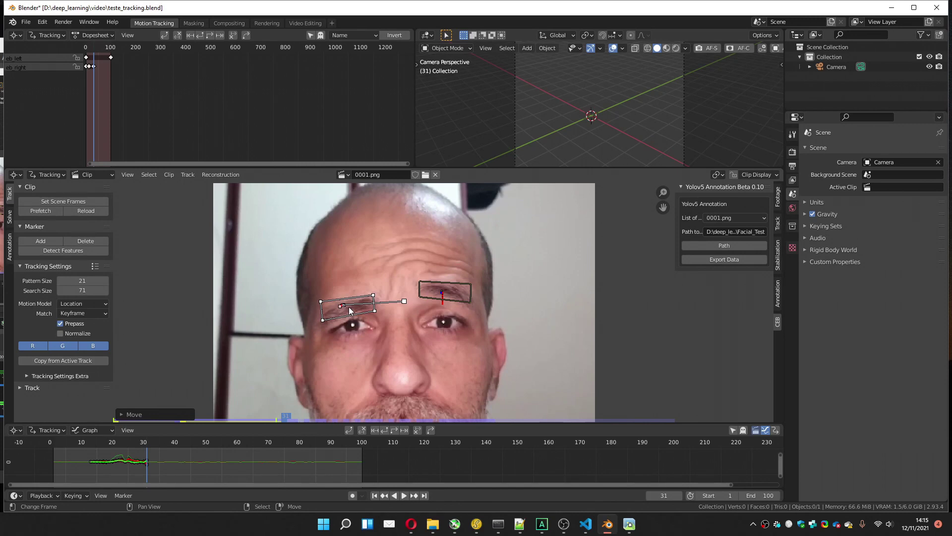
Step: Retrack the markers through frame 100, review from frame 1, and re-export the YOLOv5 labels
key(ctrl+t)
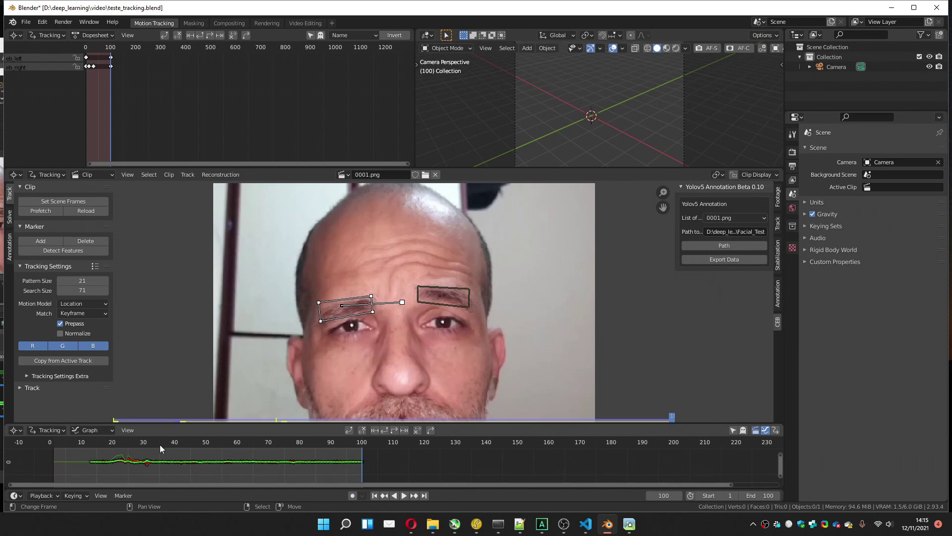
drag(159, 445, 94, 448)
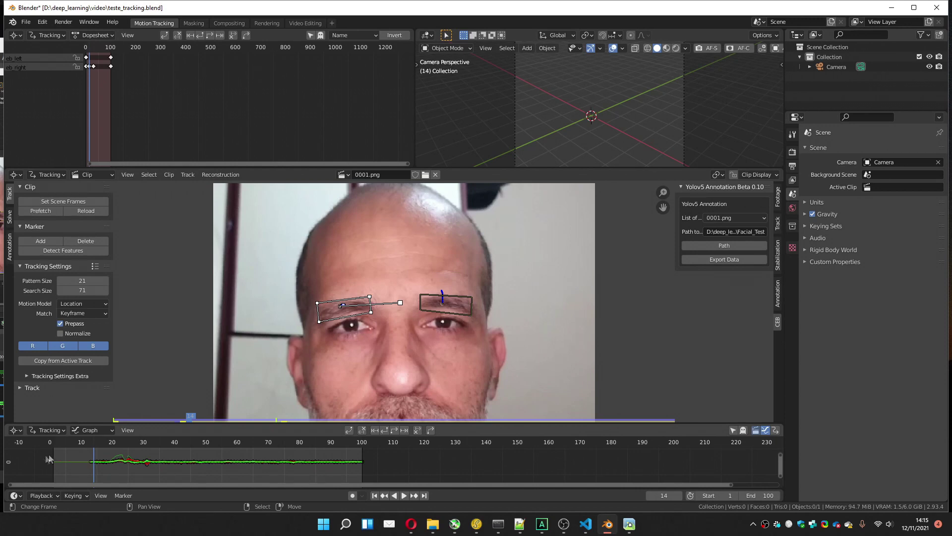
key(shift+Left)
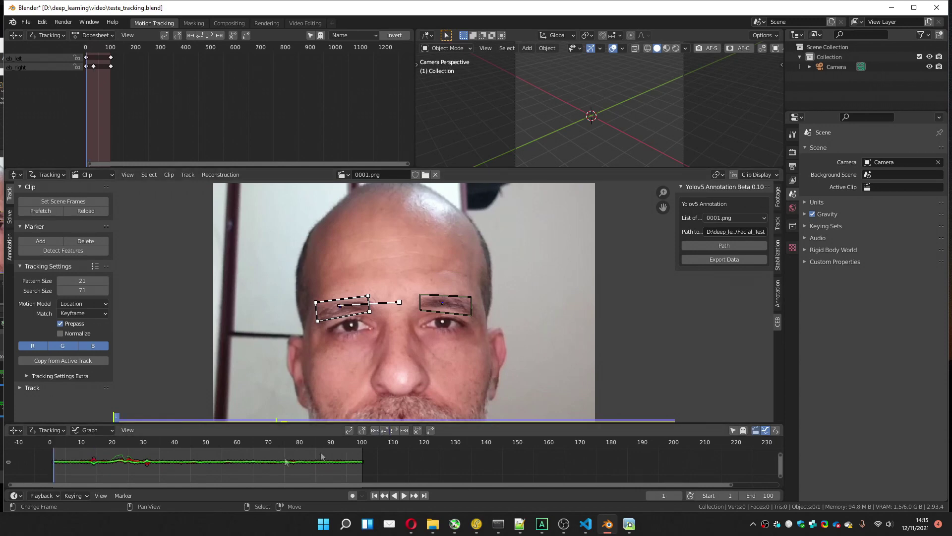
drag(54, 453, 79, 456)
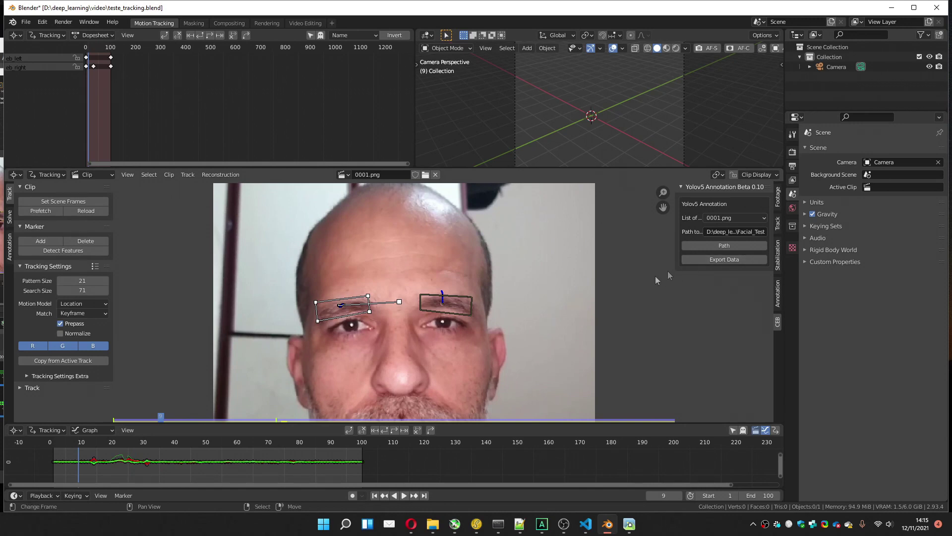
click(709, 258)
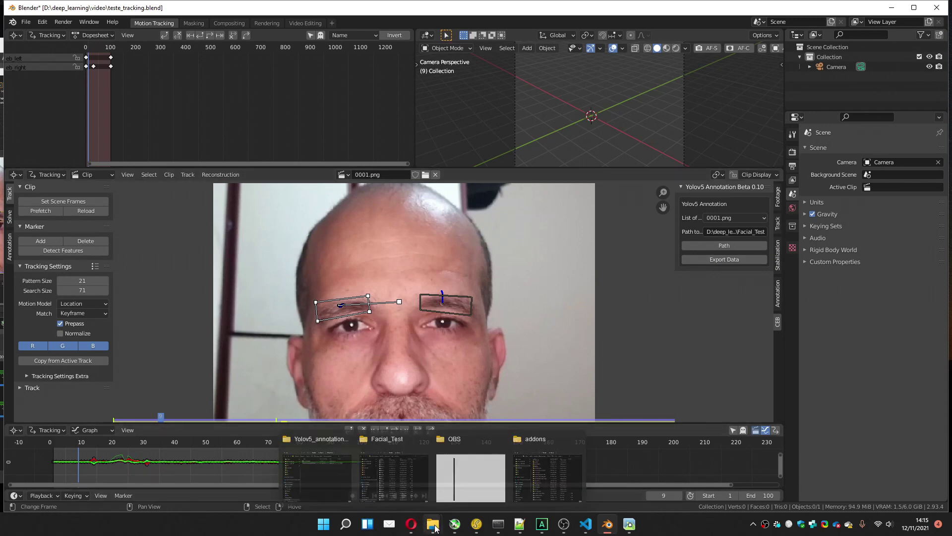
Step: Recheck frames 0047, 0038 and 0003 in labelImg to confirm both eyebrow boxes appear
click(626, 524)
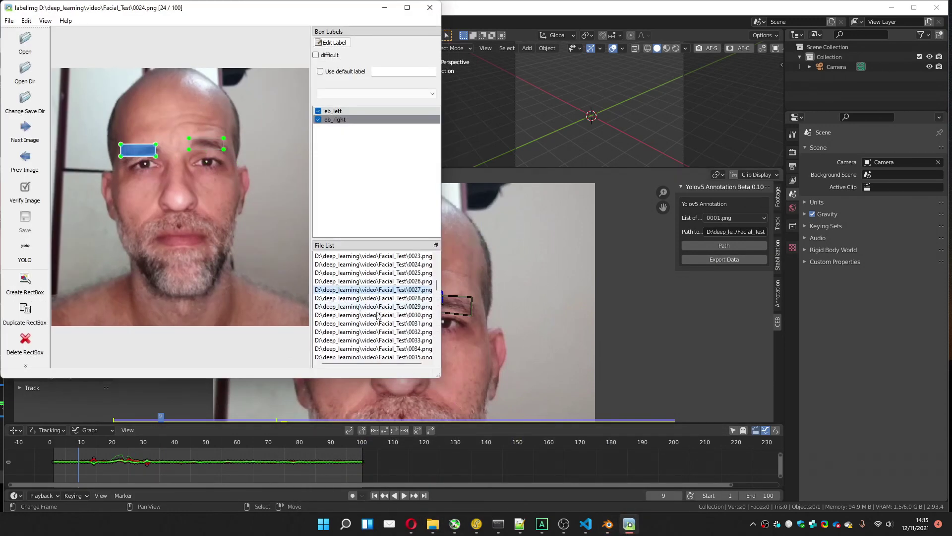
drag(438, 290, 438, 302)
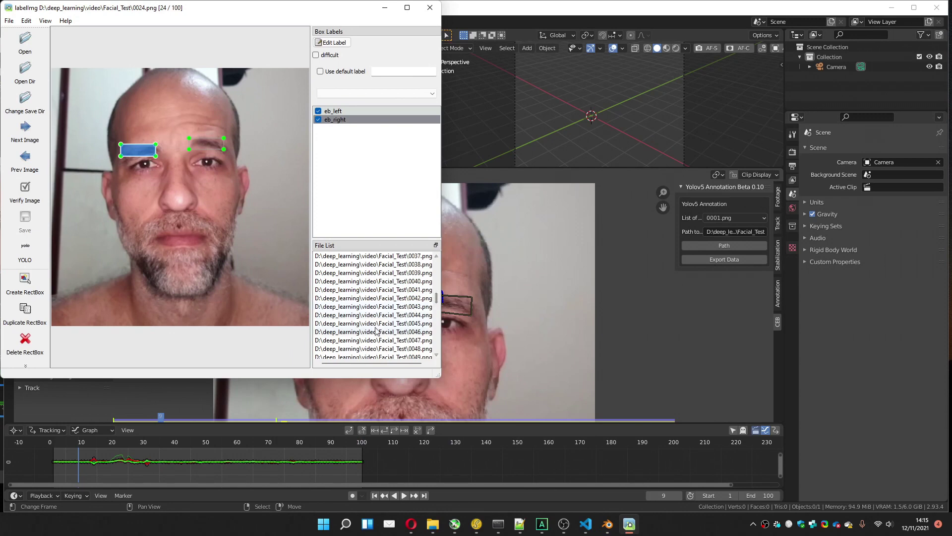
double_click(370, 341)
key(a)
key(a)
key(a)
key(a)
key(a)
key(a)
key(a)
key(a)
key(a)
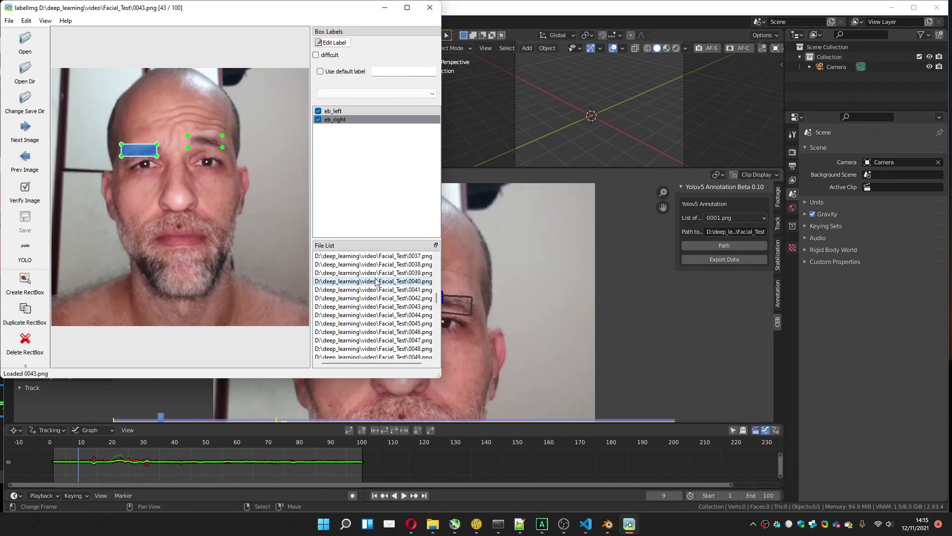
scroll(402, 288, up, 12)
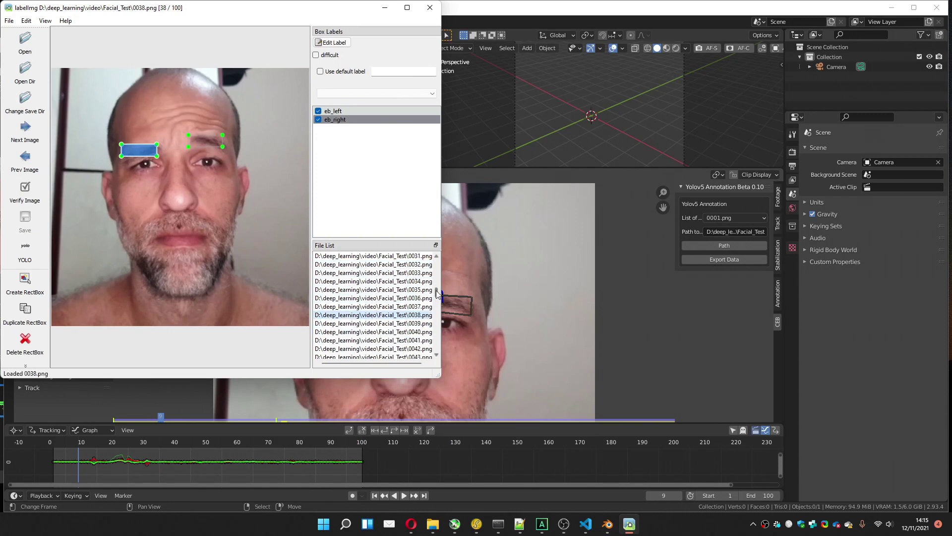
double_click(392, 273)
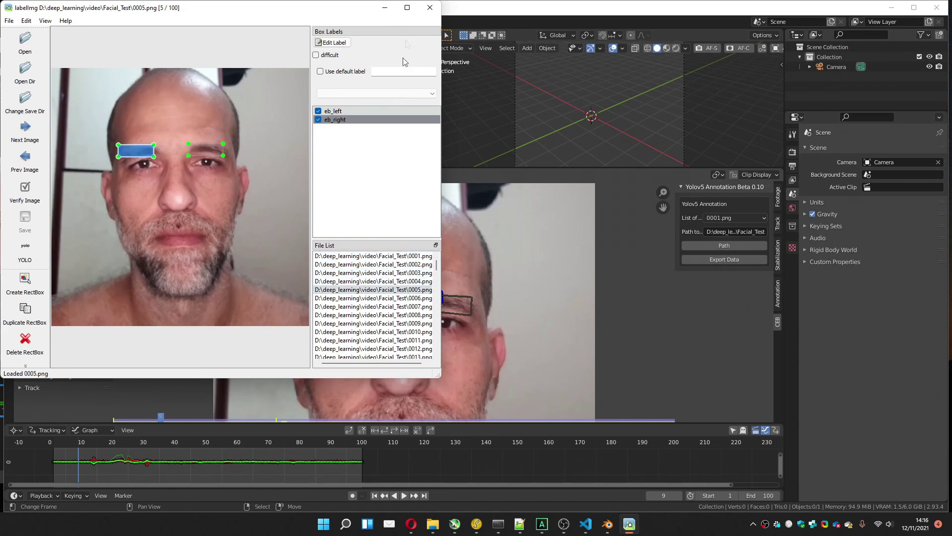
click(384, 8)
Step: Review Facial_Test's 202 exported files, then bring up the YOLOv5 Train Custom Data guide
mouse_move(432, 524)
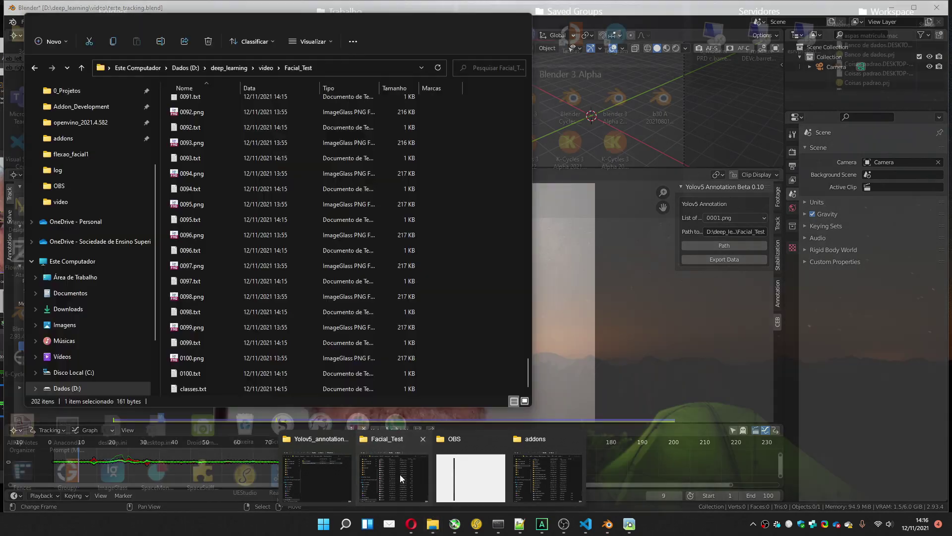
click(399, 474)
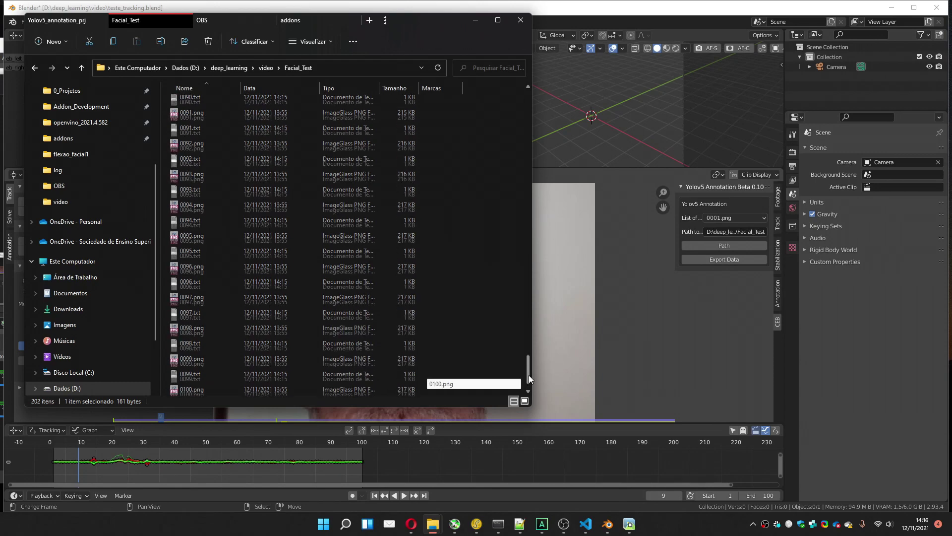
scroll(529, 375, up, 1)
mouse_move(411, 529)
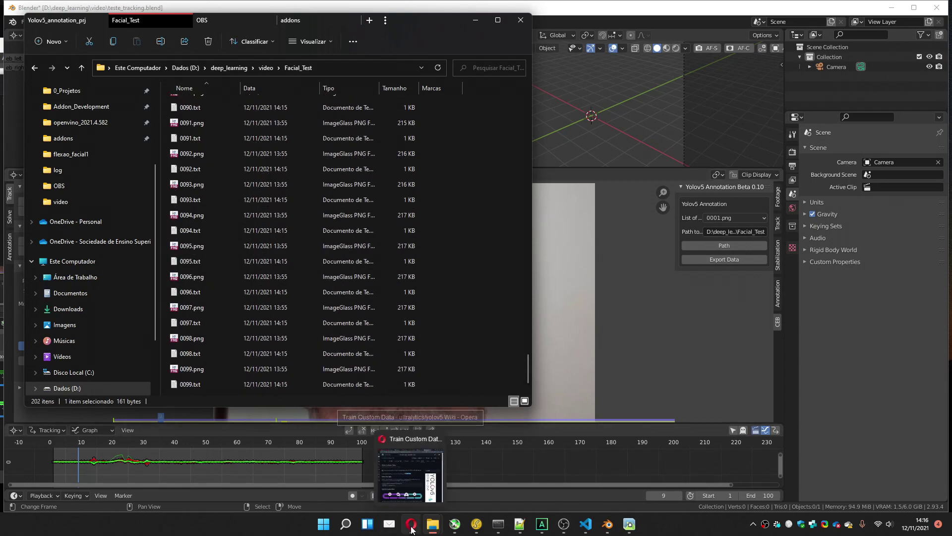
click(410, 474)
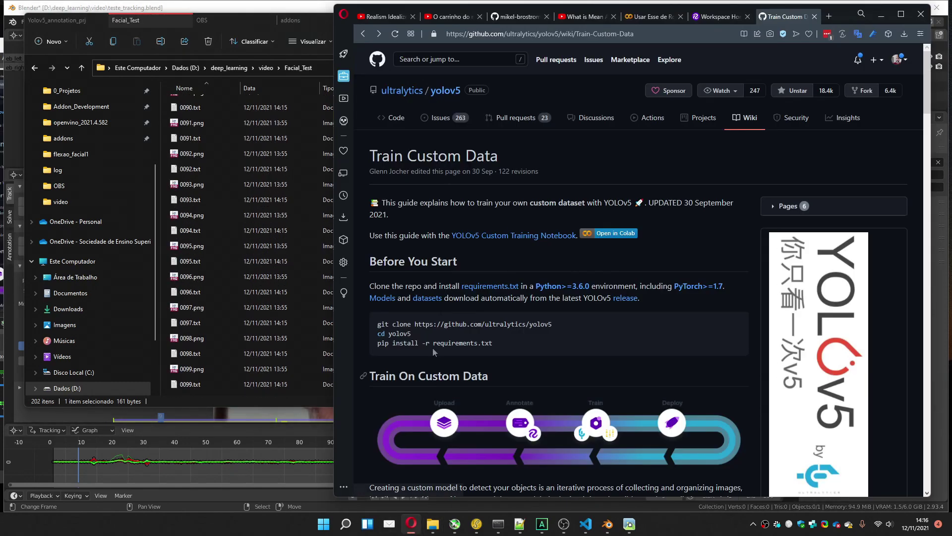
Step: Open the Create Project form from the Roboflow New Workspace home page
click(714, 17)
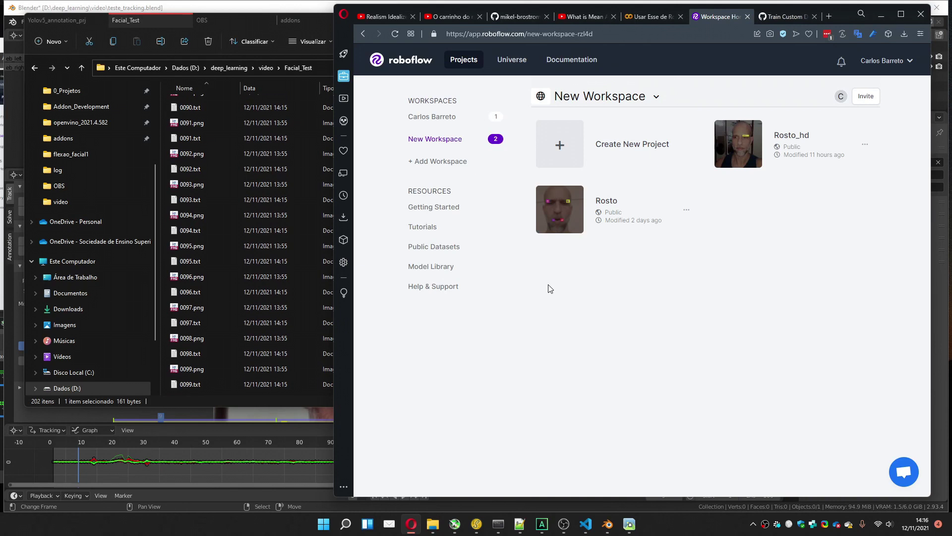
click(569, 154)
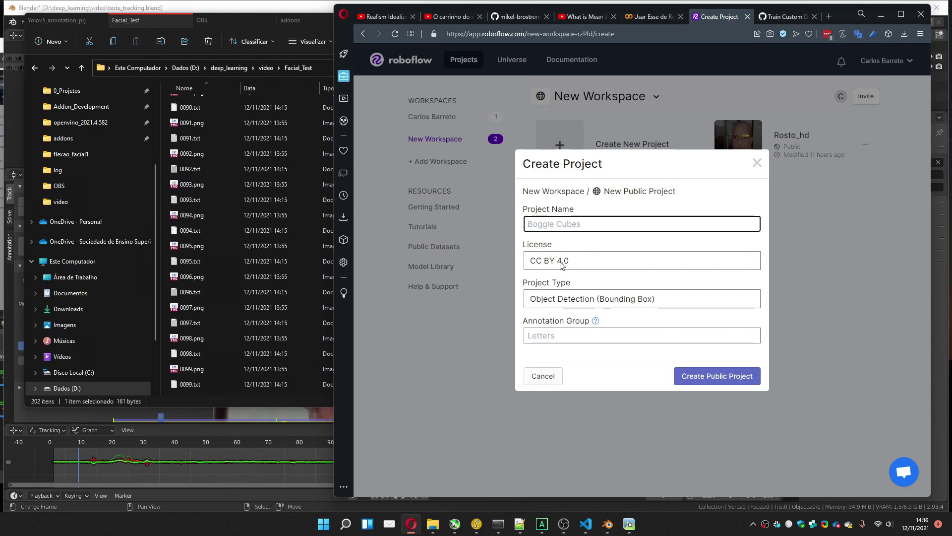
Step: Create a public Roboflow project named 'Test' with annotation group 'test'
click(555, 223)
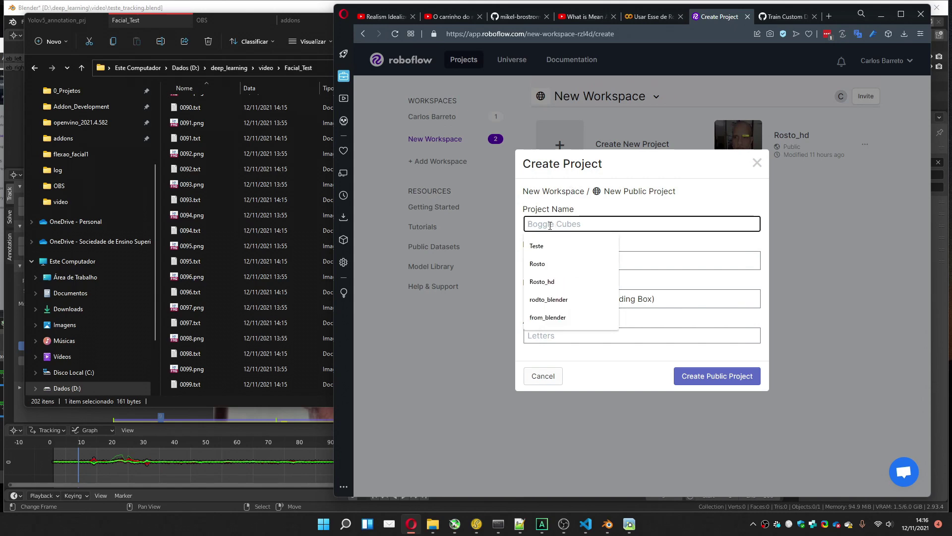
text(Test)
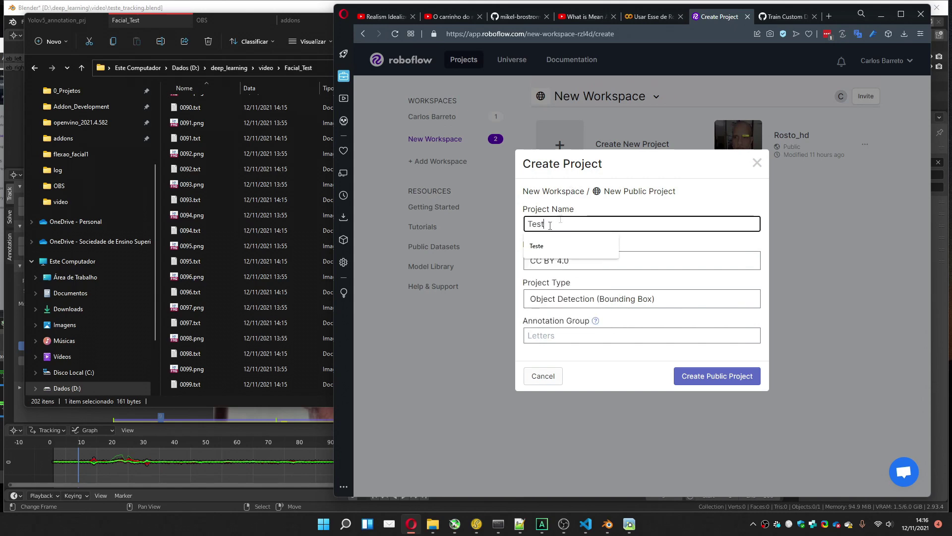
click(544, 335)
text(test)
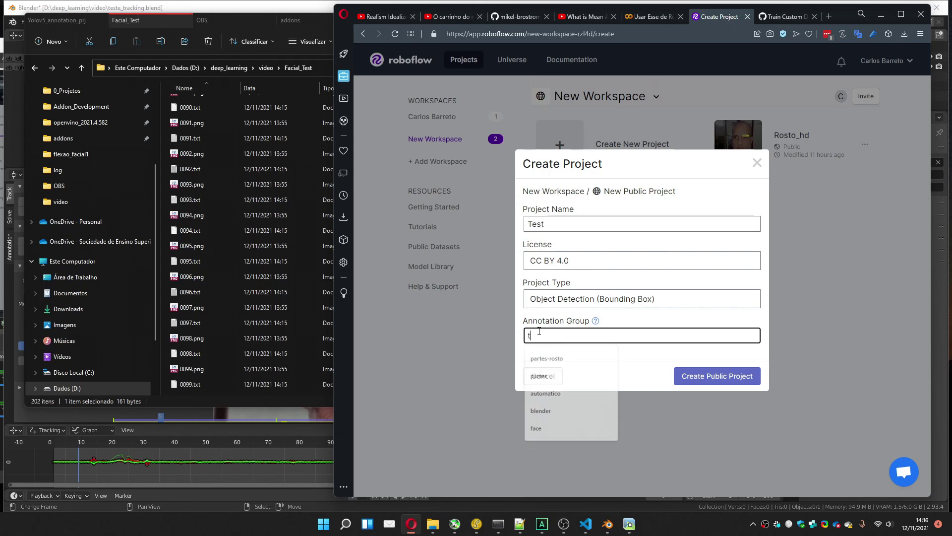
click(704, 378)
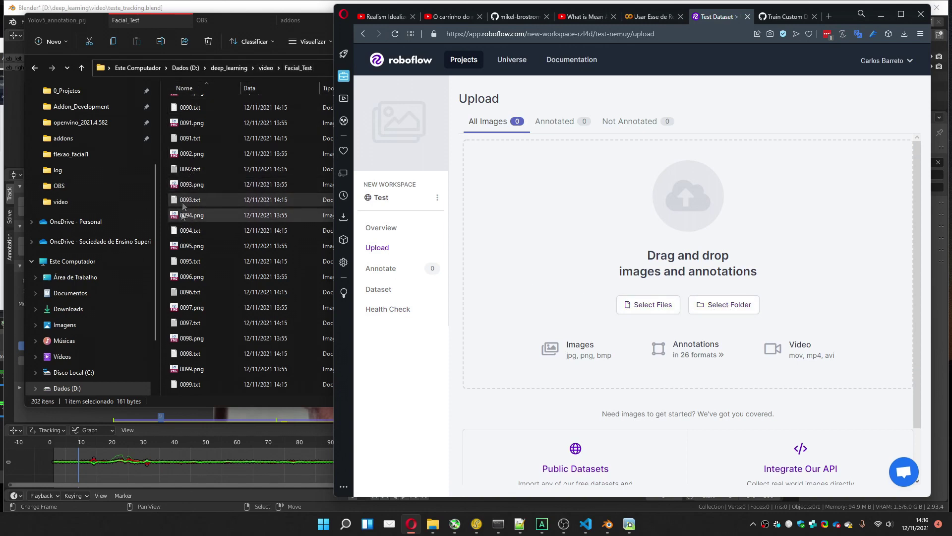
Step: Upload the whole Facial_Test folder to Roboflow: 150 images, 100 annotated, 50 not annotated
click(720, 307)
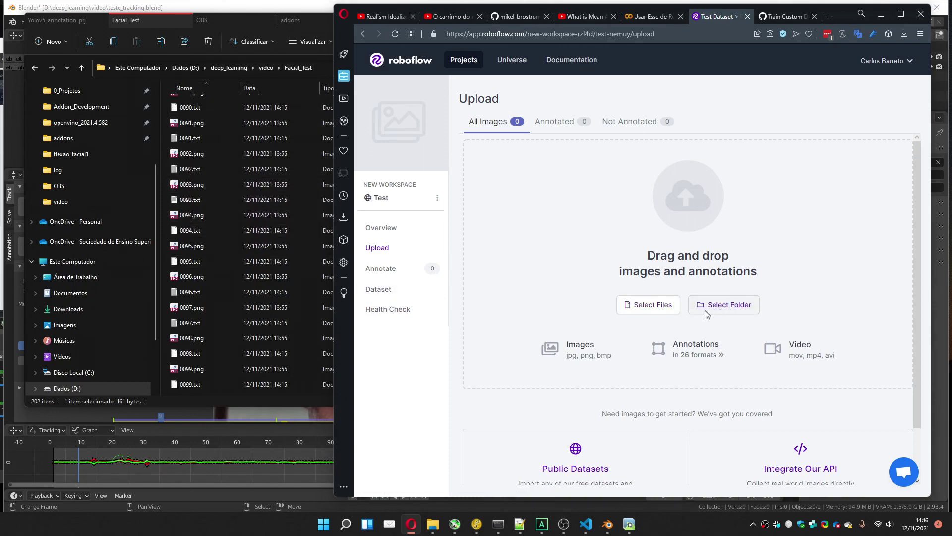
click(467, 32)
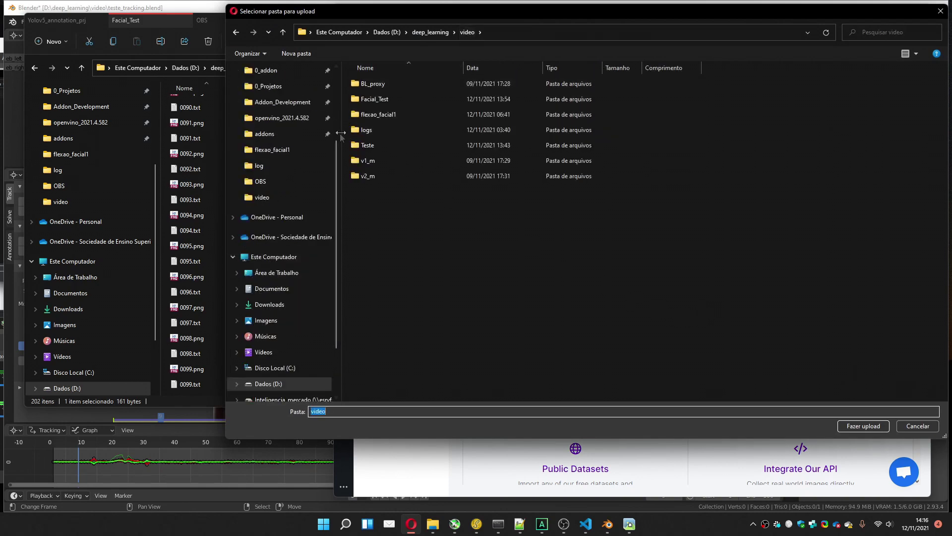
double_click(369, 100)
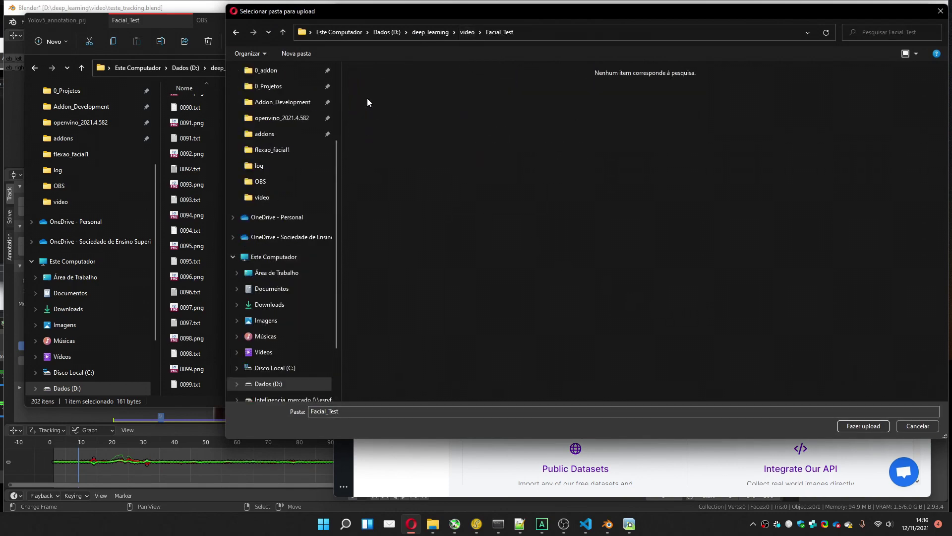
click(856, 424)
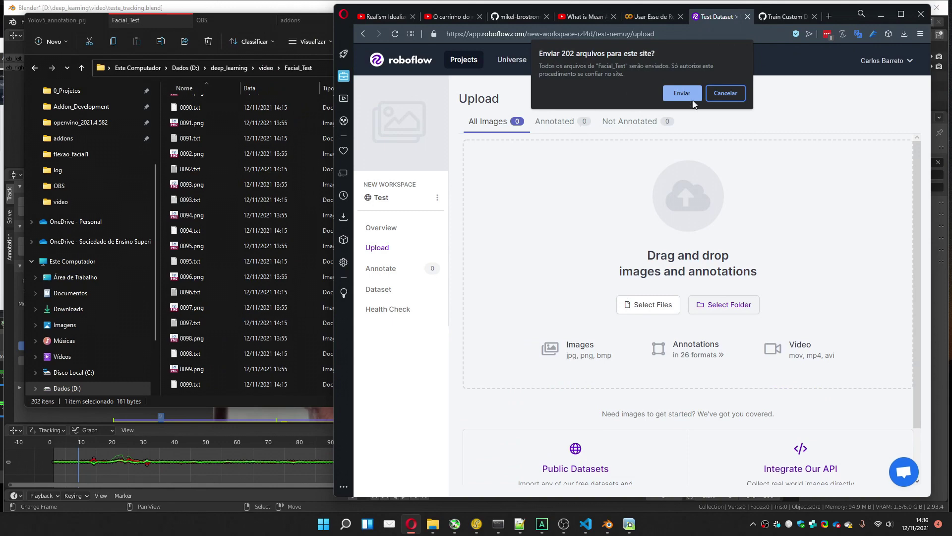
click(677, 95)
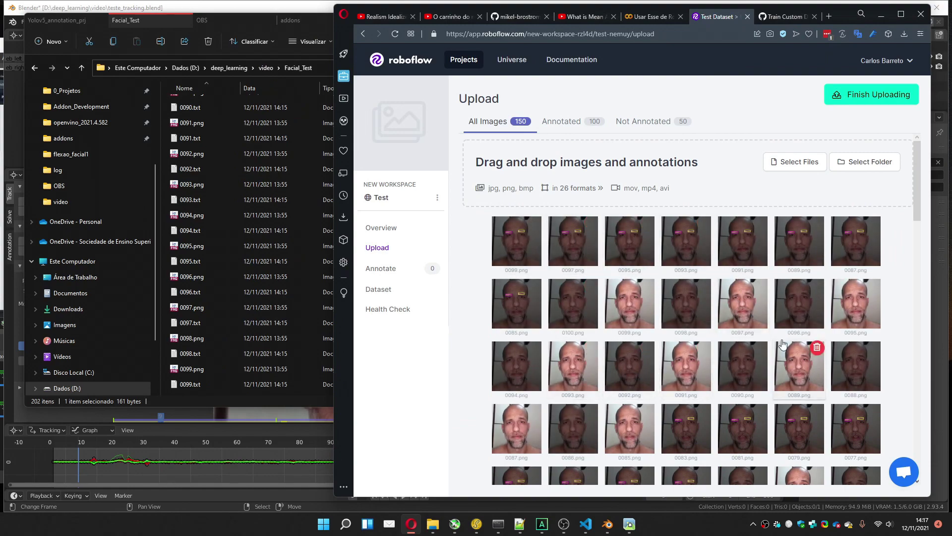
scroll(917, 188, down, 8)
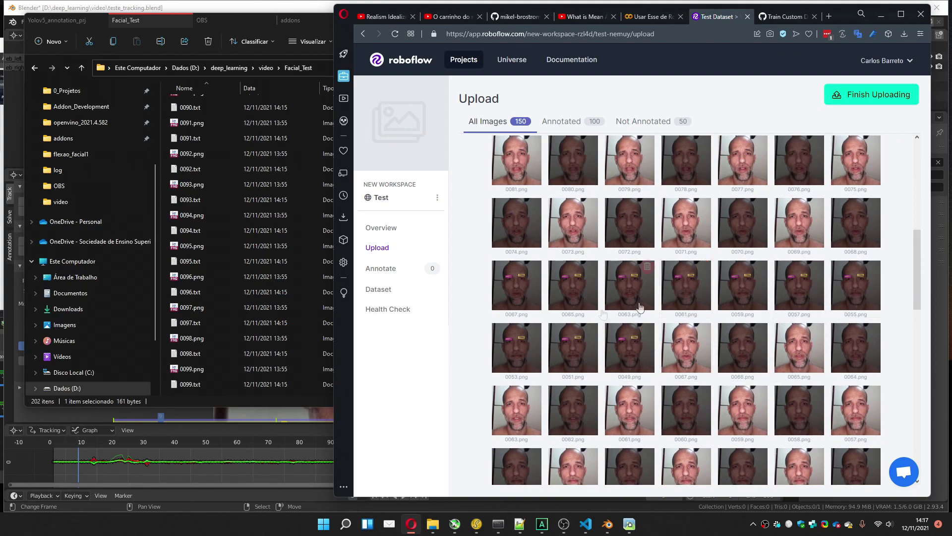
click(204, 245)
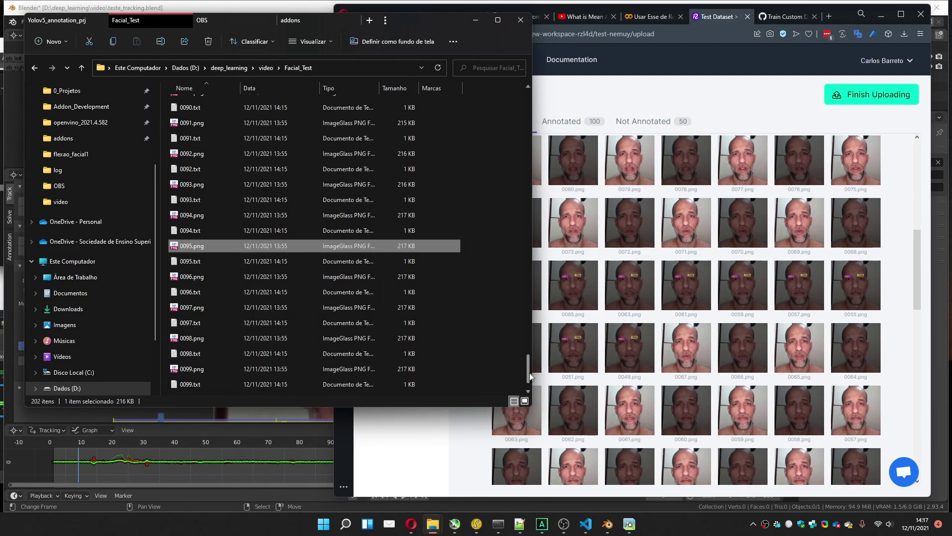
Step: Confirm label file 0059.txt contains two YOLO box lines, then go back to Roboflow
drag(529, 373, 525, 270)
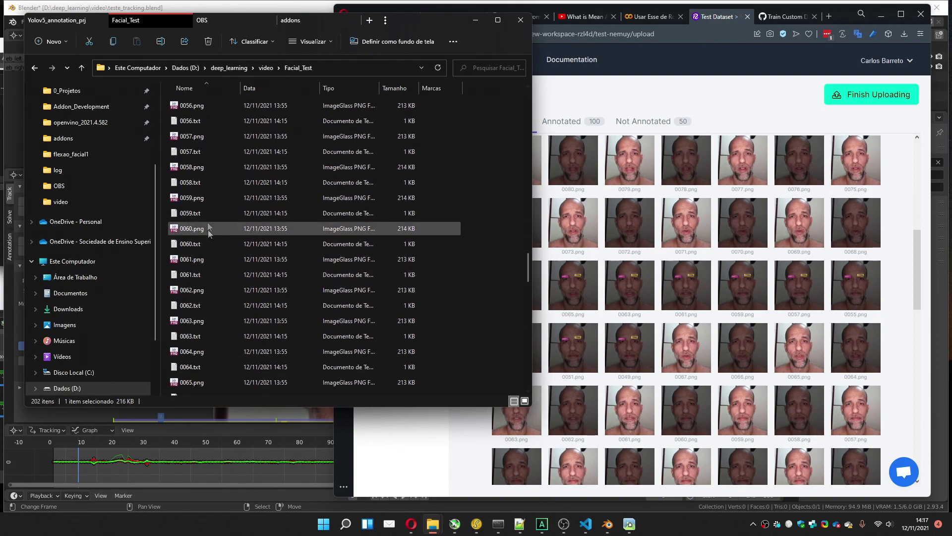
double_click(197, 214)
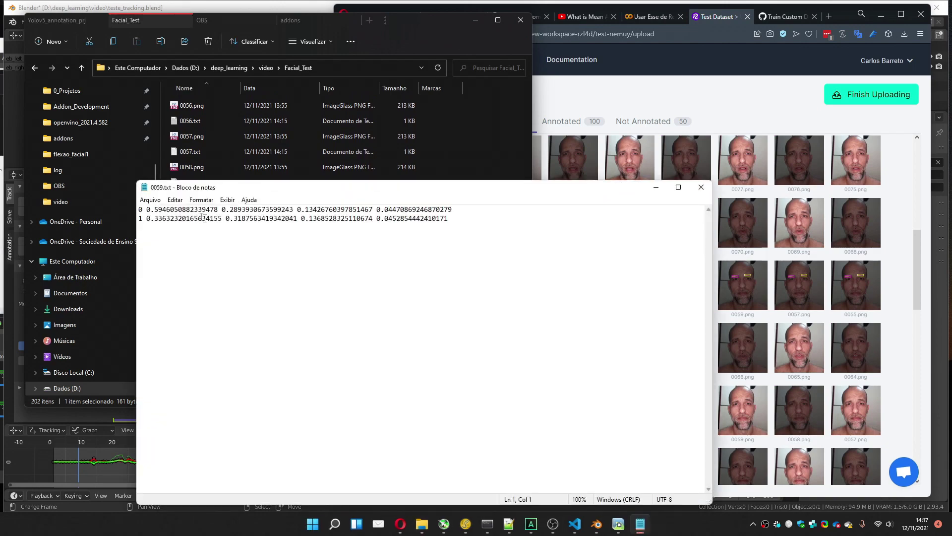
click(701, 187)
click(615, 193)
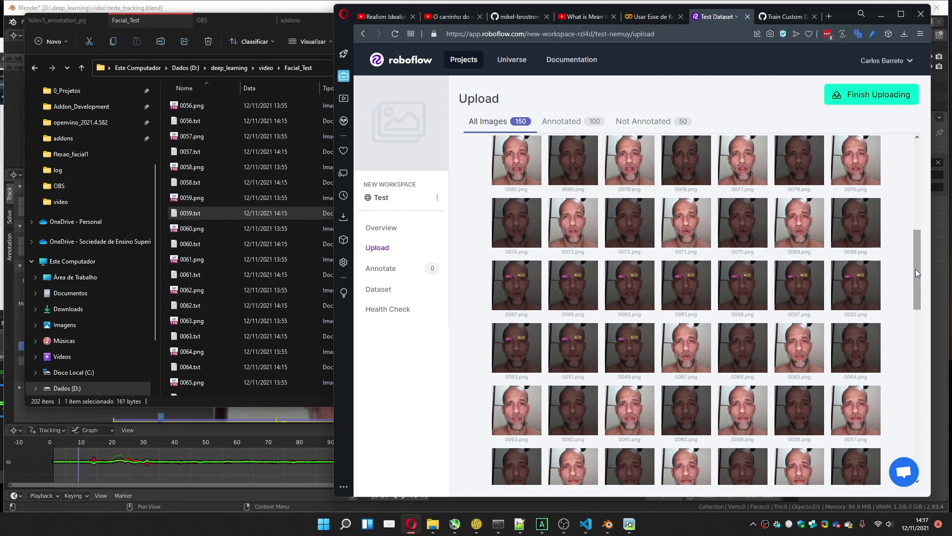
Step: Scroll through the uploaded Roboflow thumbnails to review their eyebrow boxes
drag(915, 269, 915, 234)
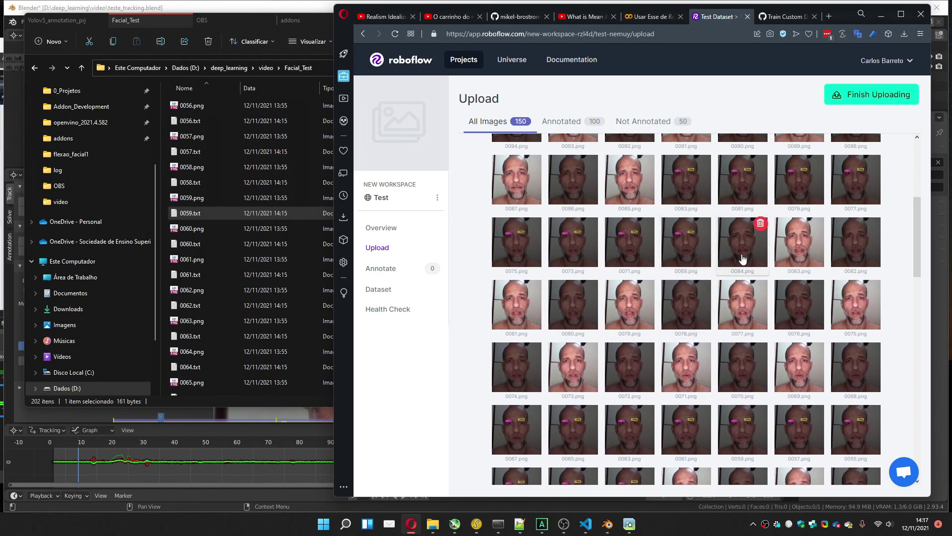
click(629, 531)
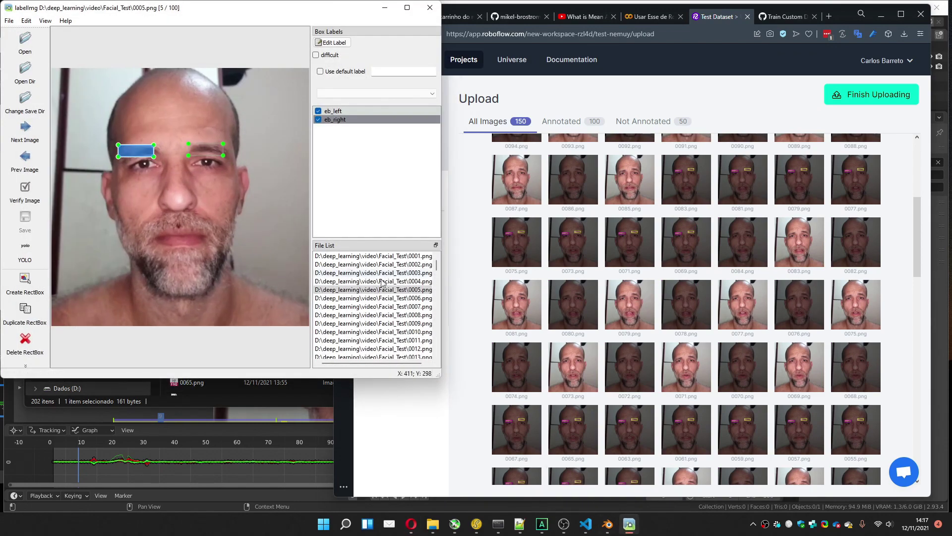
Step: Review eb_left and eb_right boxes on frames 0084–0086, then back through 0081 and 0079 to 0077.png
drag(438, 268, 430, 335)
double_click(404, 325)
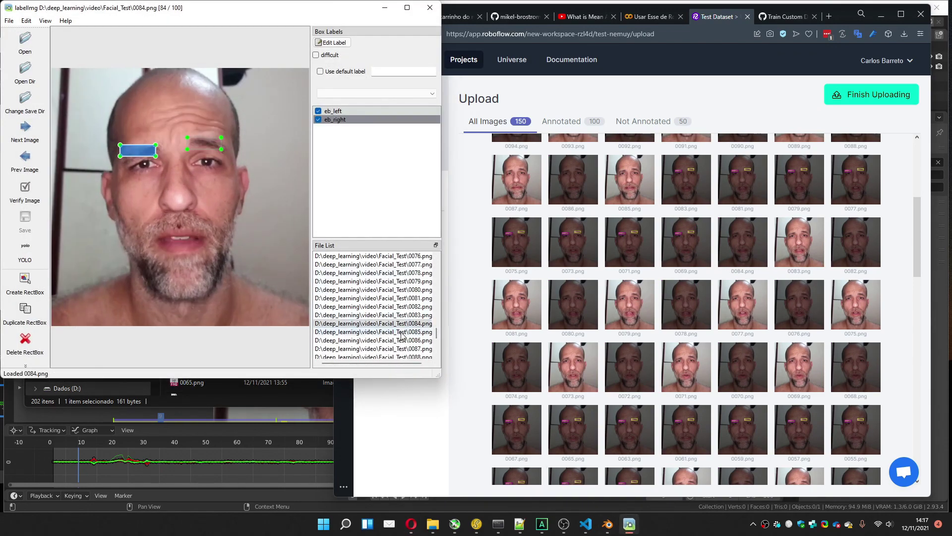
double_click(402, 331)
double_click(400, 341)
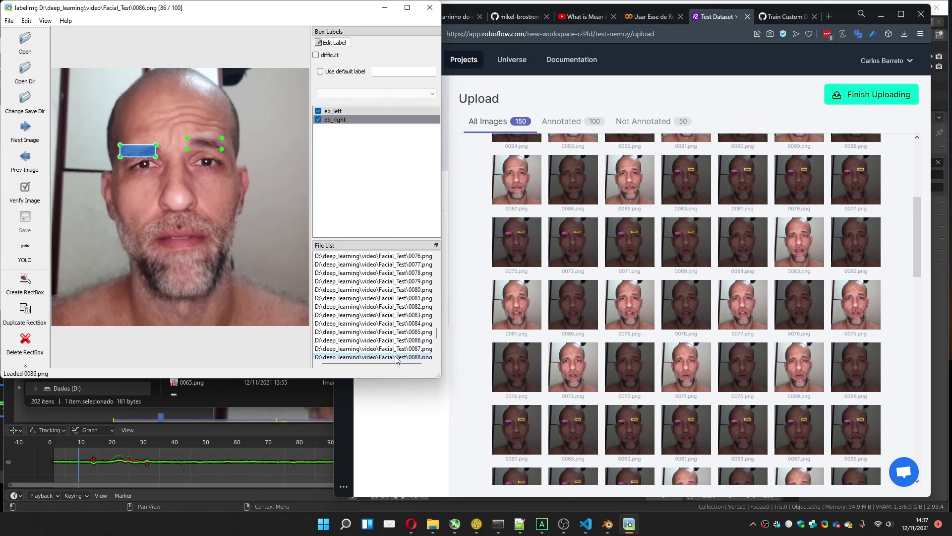
double_click(397, 332)
double_click(394, 323)
double_click(389, 298)
double_click(388, 282)
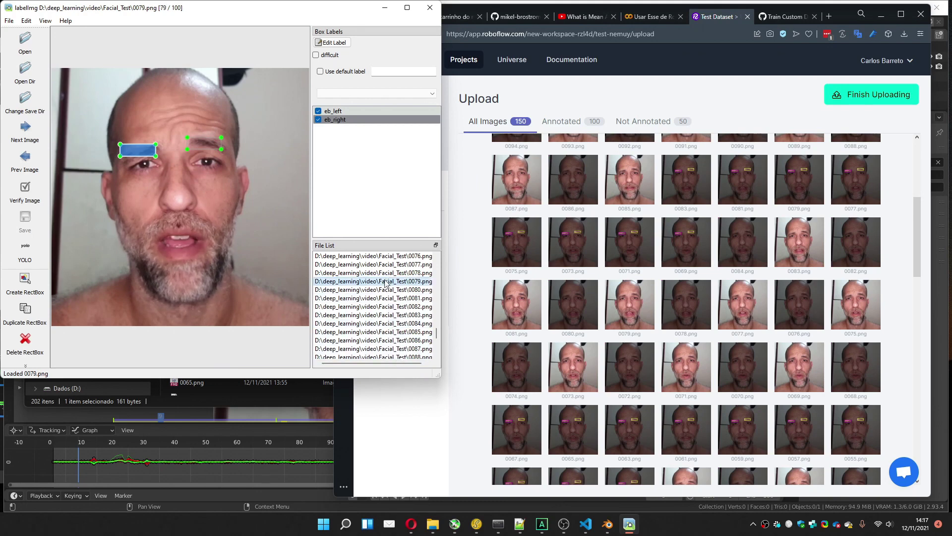
double_click(387, 264)
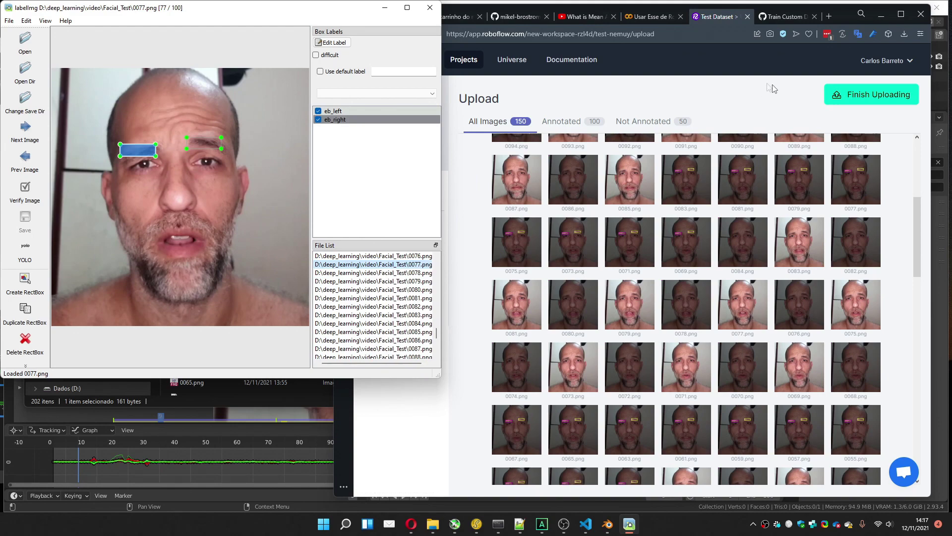